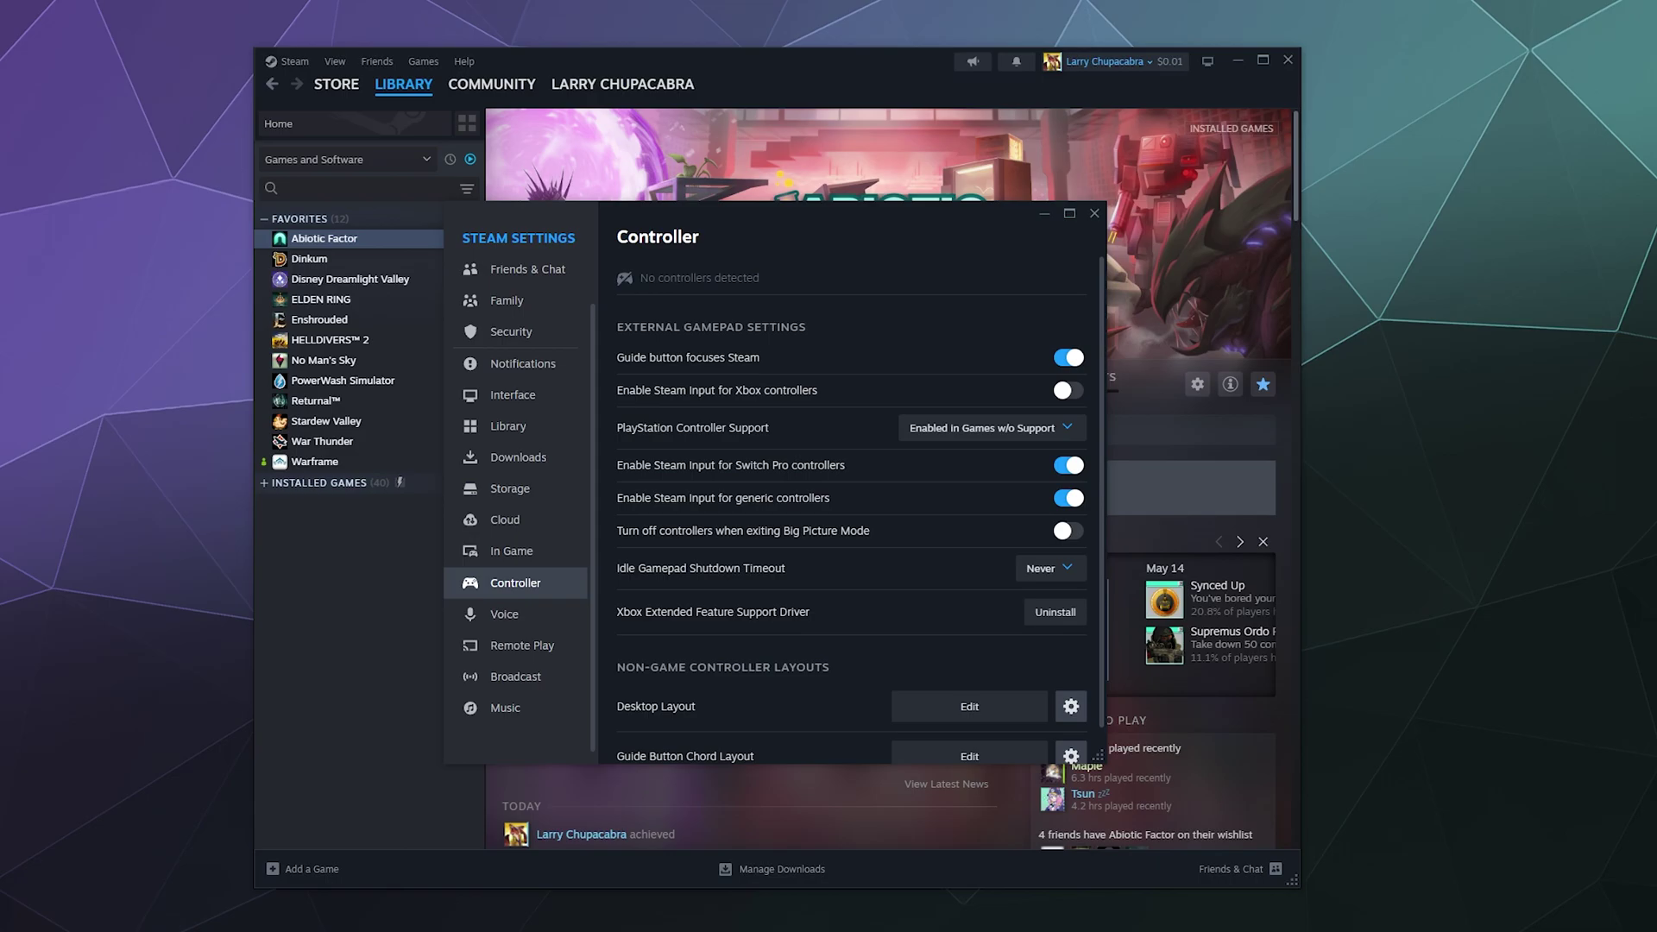
mouse_move(909, 228)
mouse_down()
mouse_move(954, 227)
mouse_move(936, 237)
mouse_up()
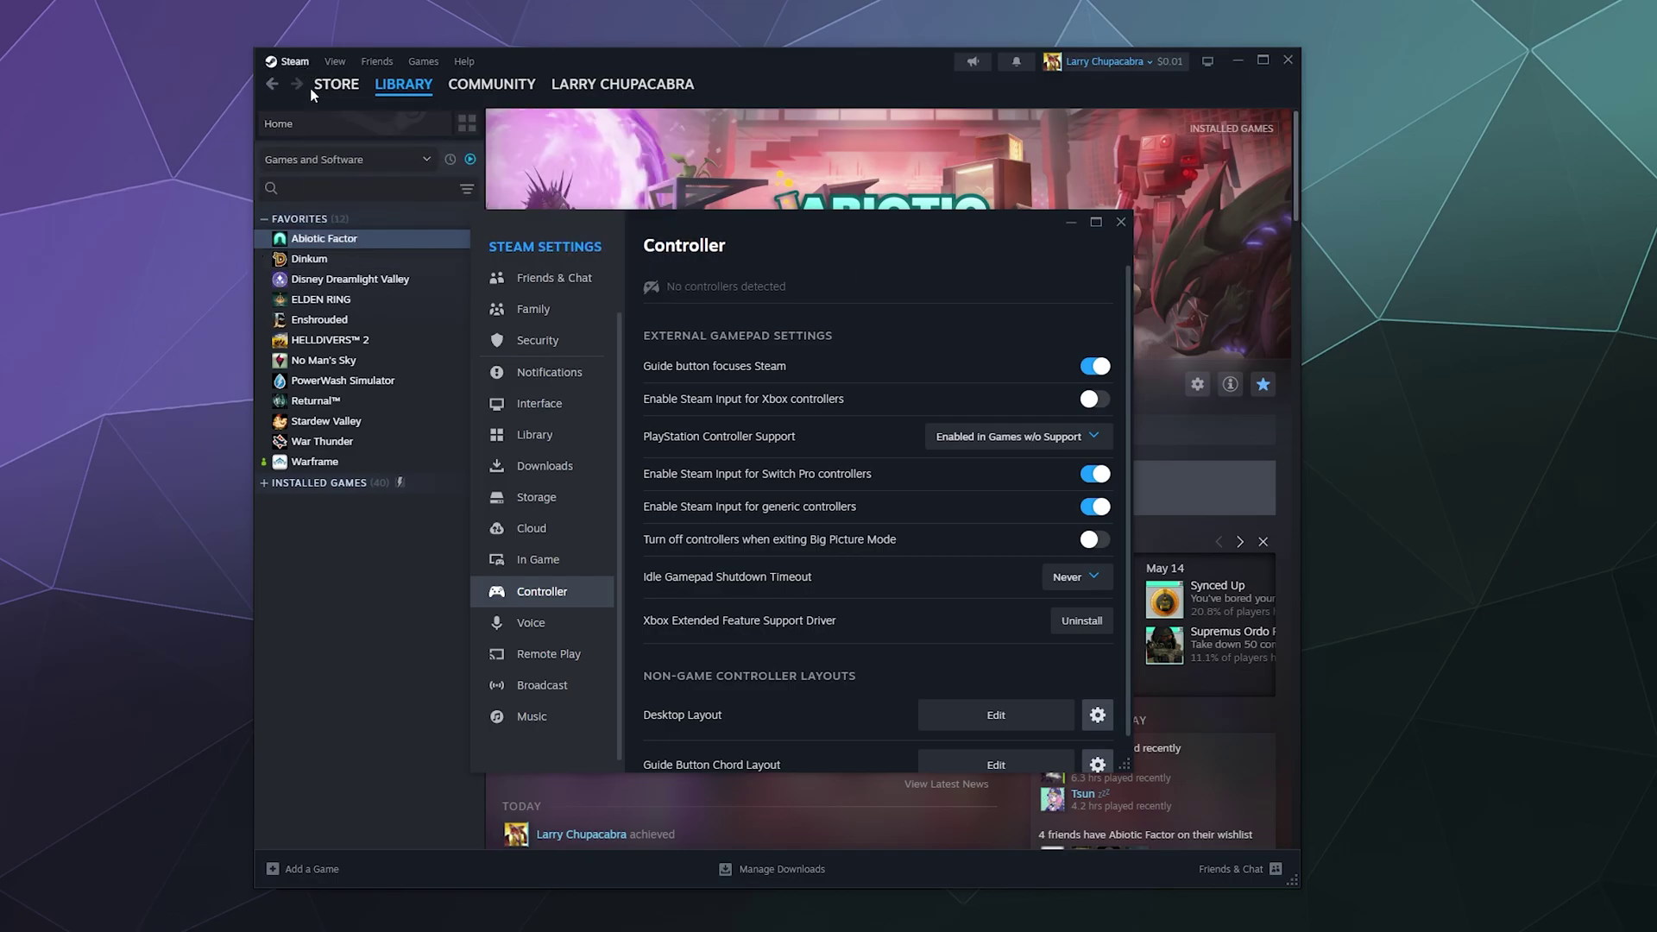
scroll(519, 468, up, 1)
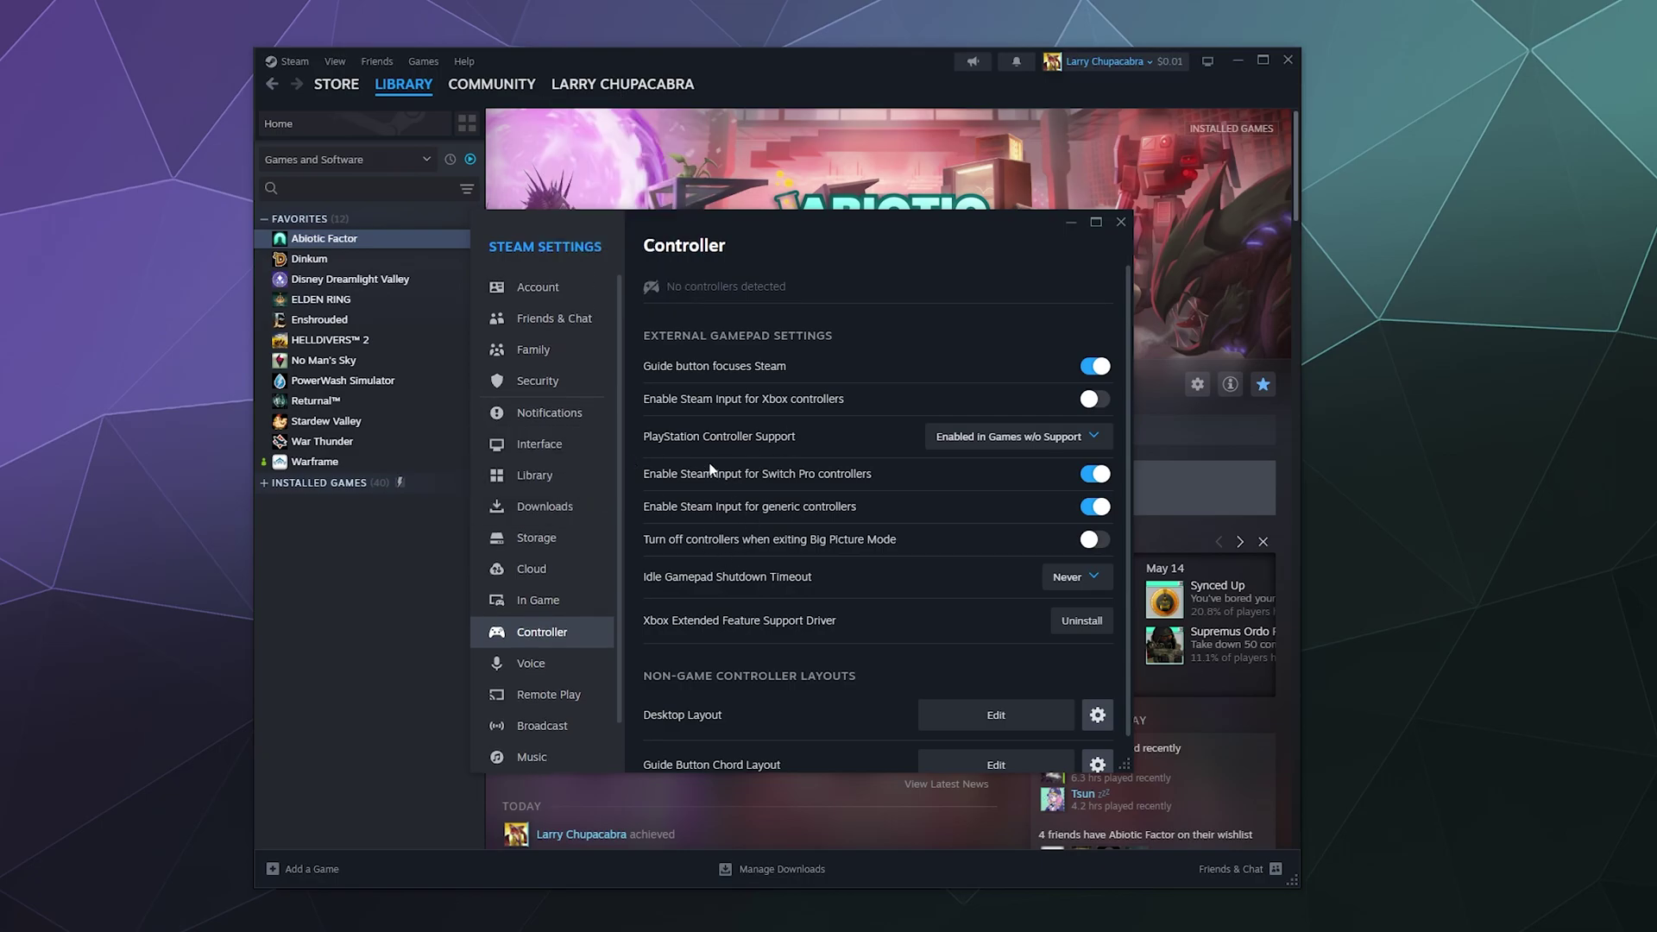
scroll(536, 293, down, 1)
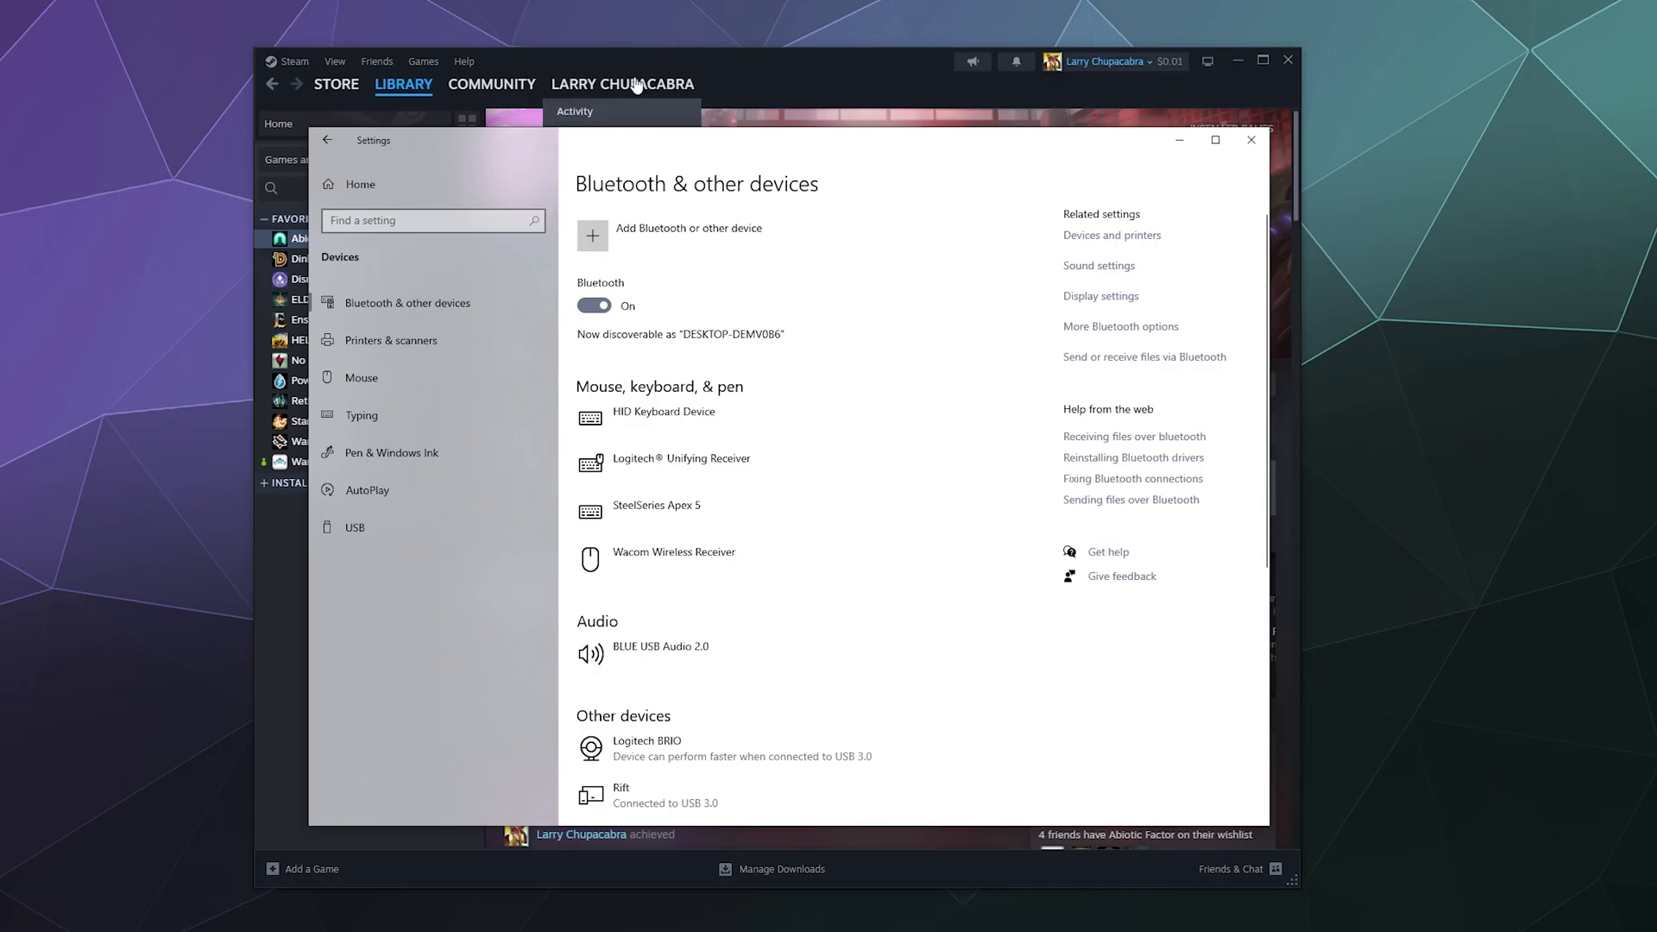
In the Windows Bluetooth settings, add the Joy-Con (L) as a Bluetooth device and check it against Steam's controller settings.
click(647, 250)
click(715, 341)
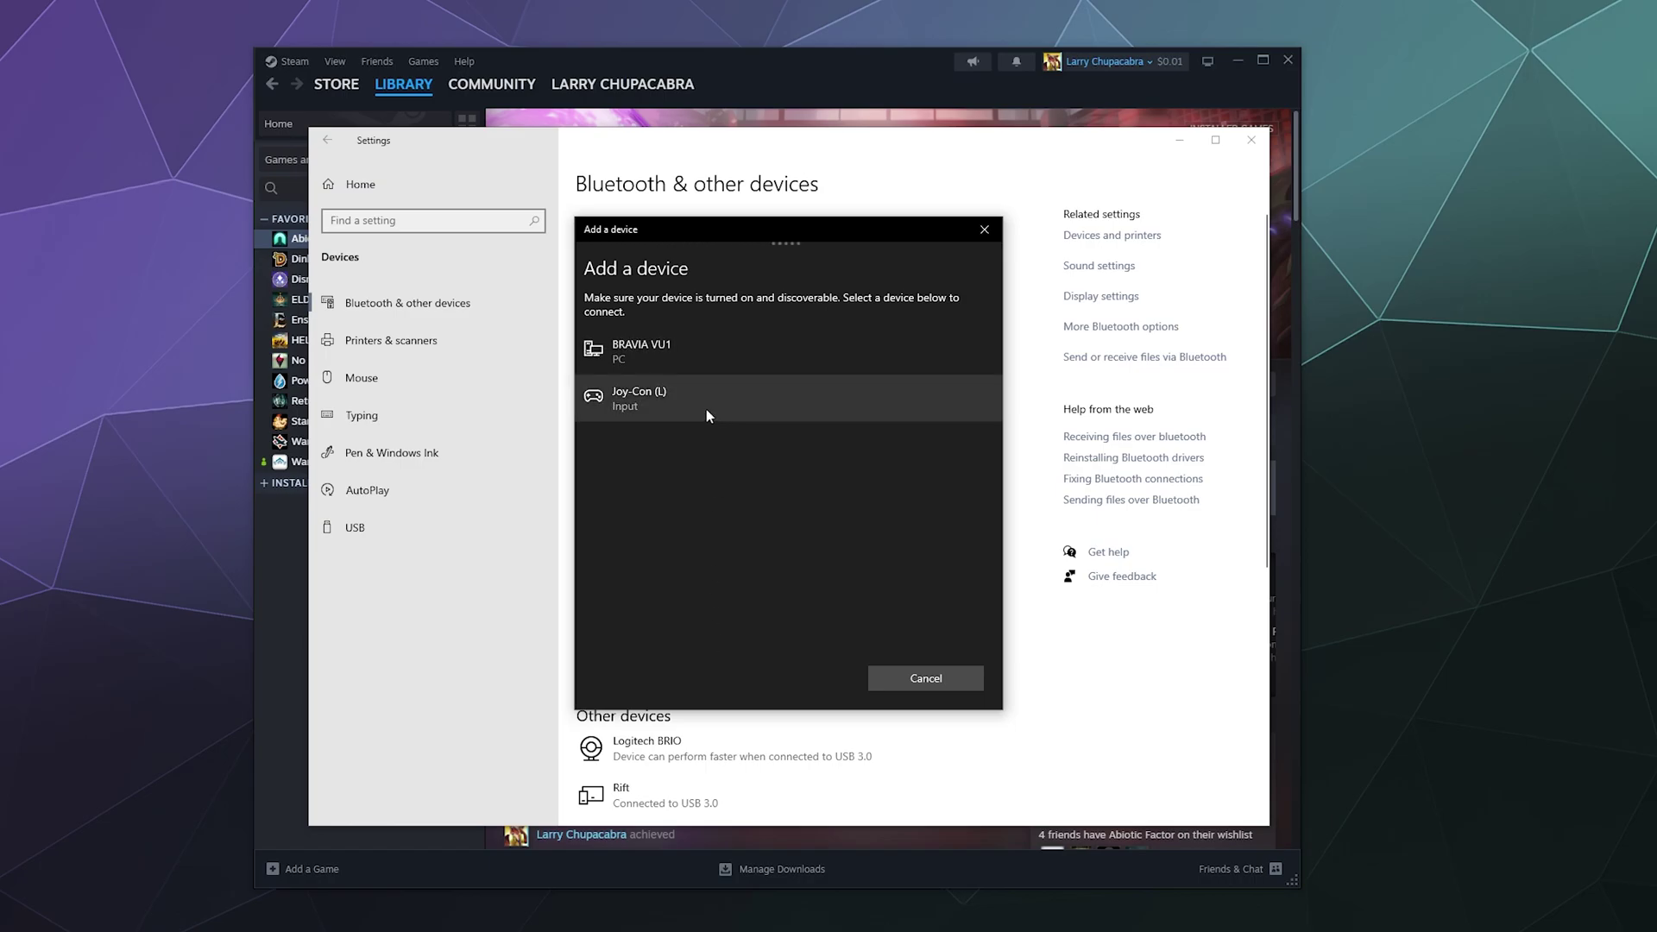
click(669, 404)
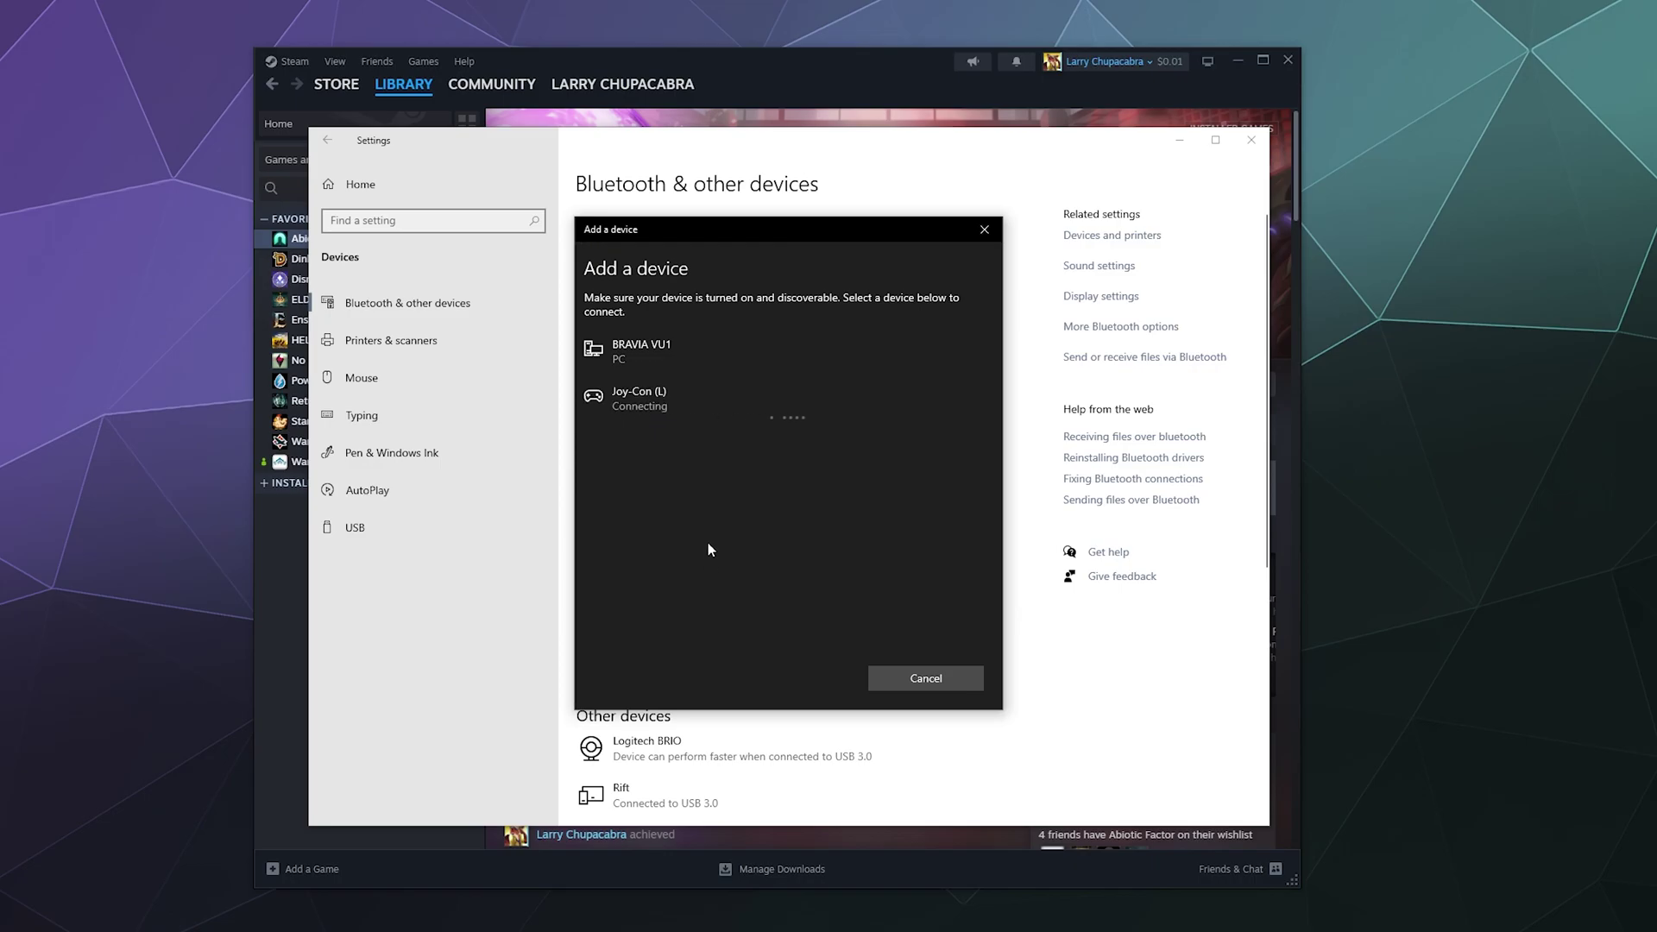
click(894, 675)
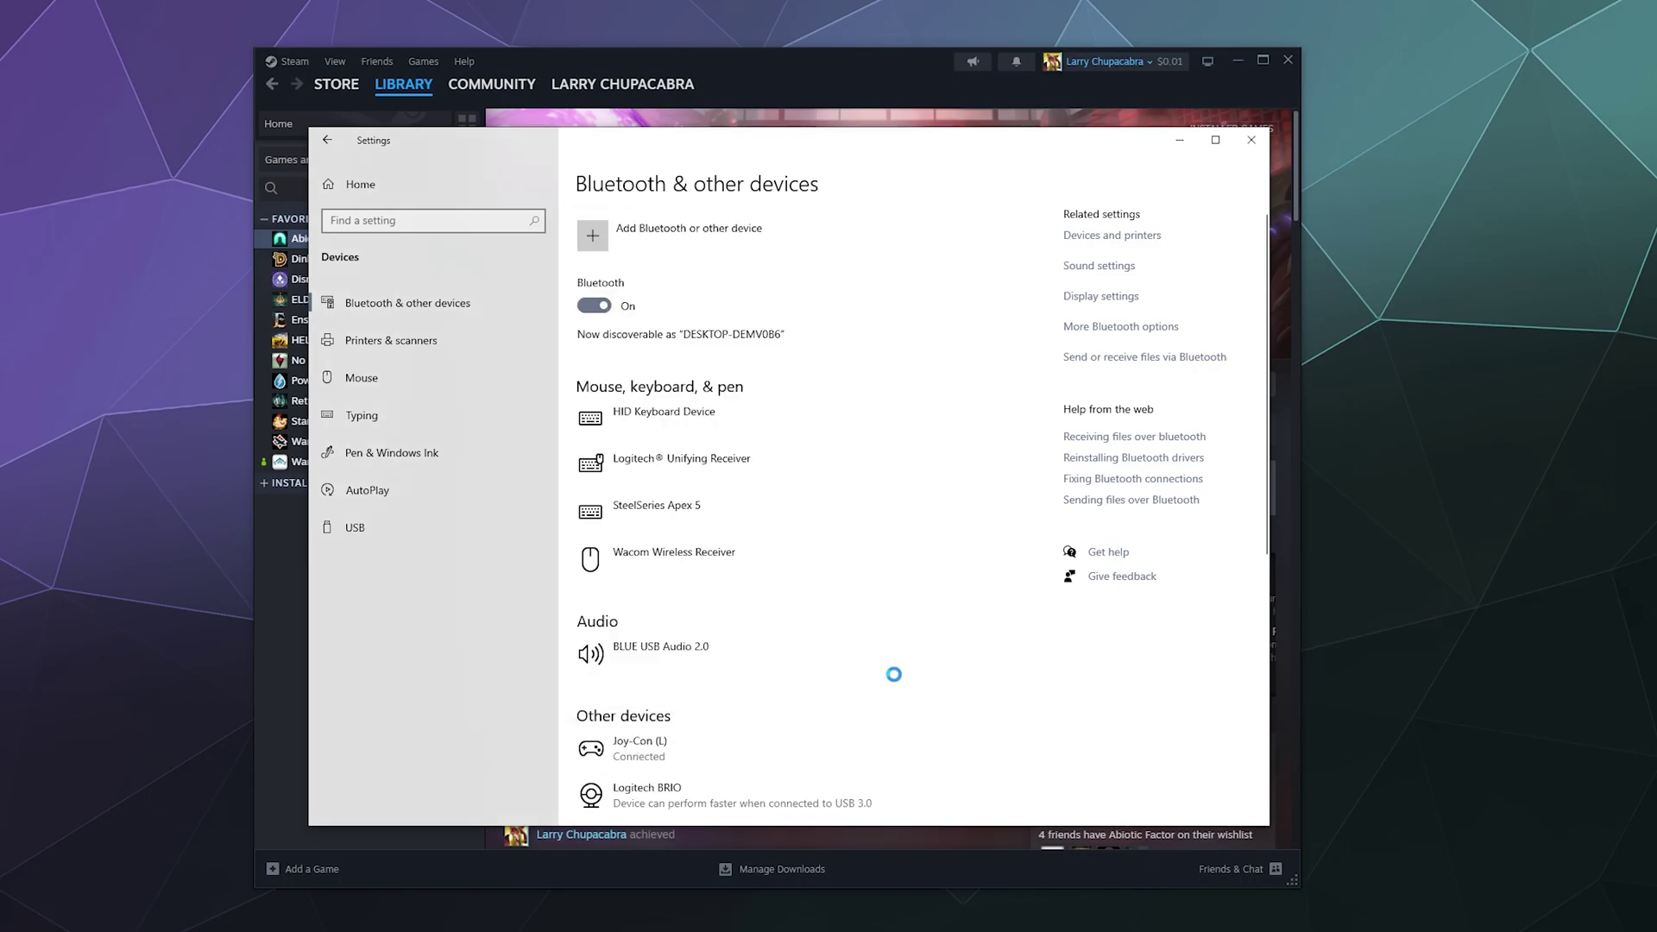
drag(798, 152, 927, 629)
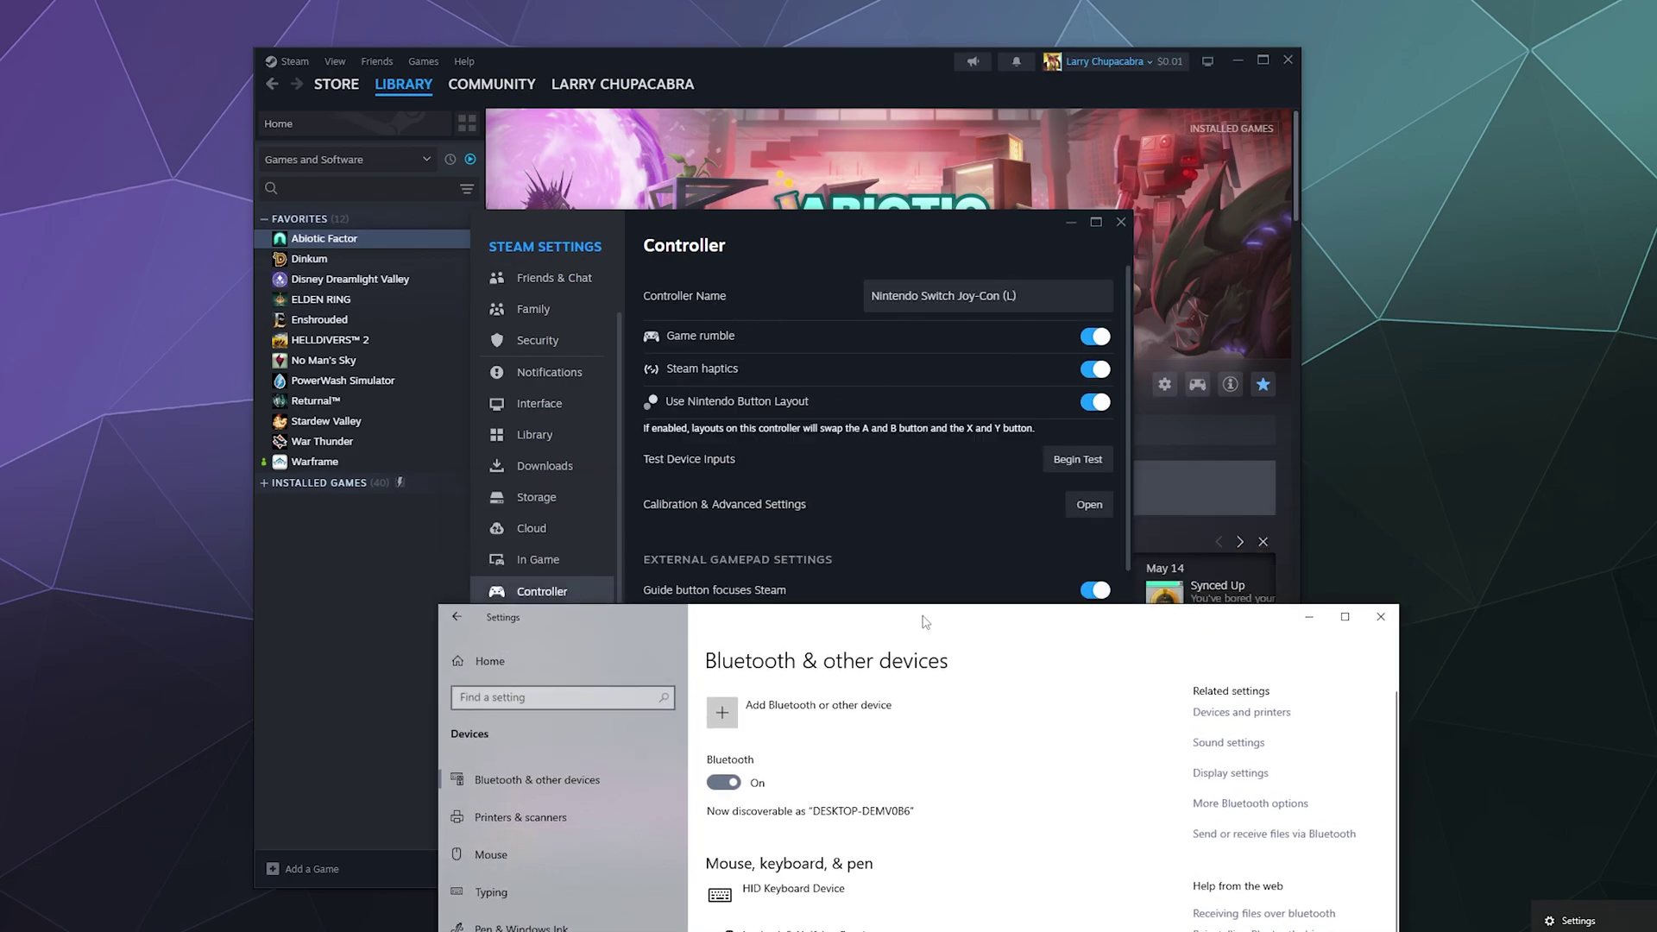
drag(922, 630, 833, 158)
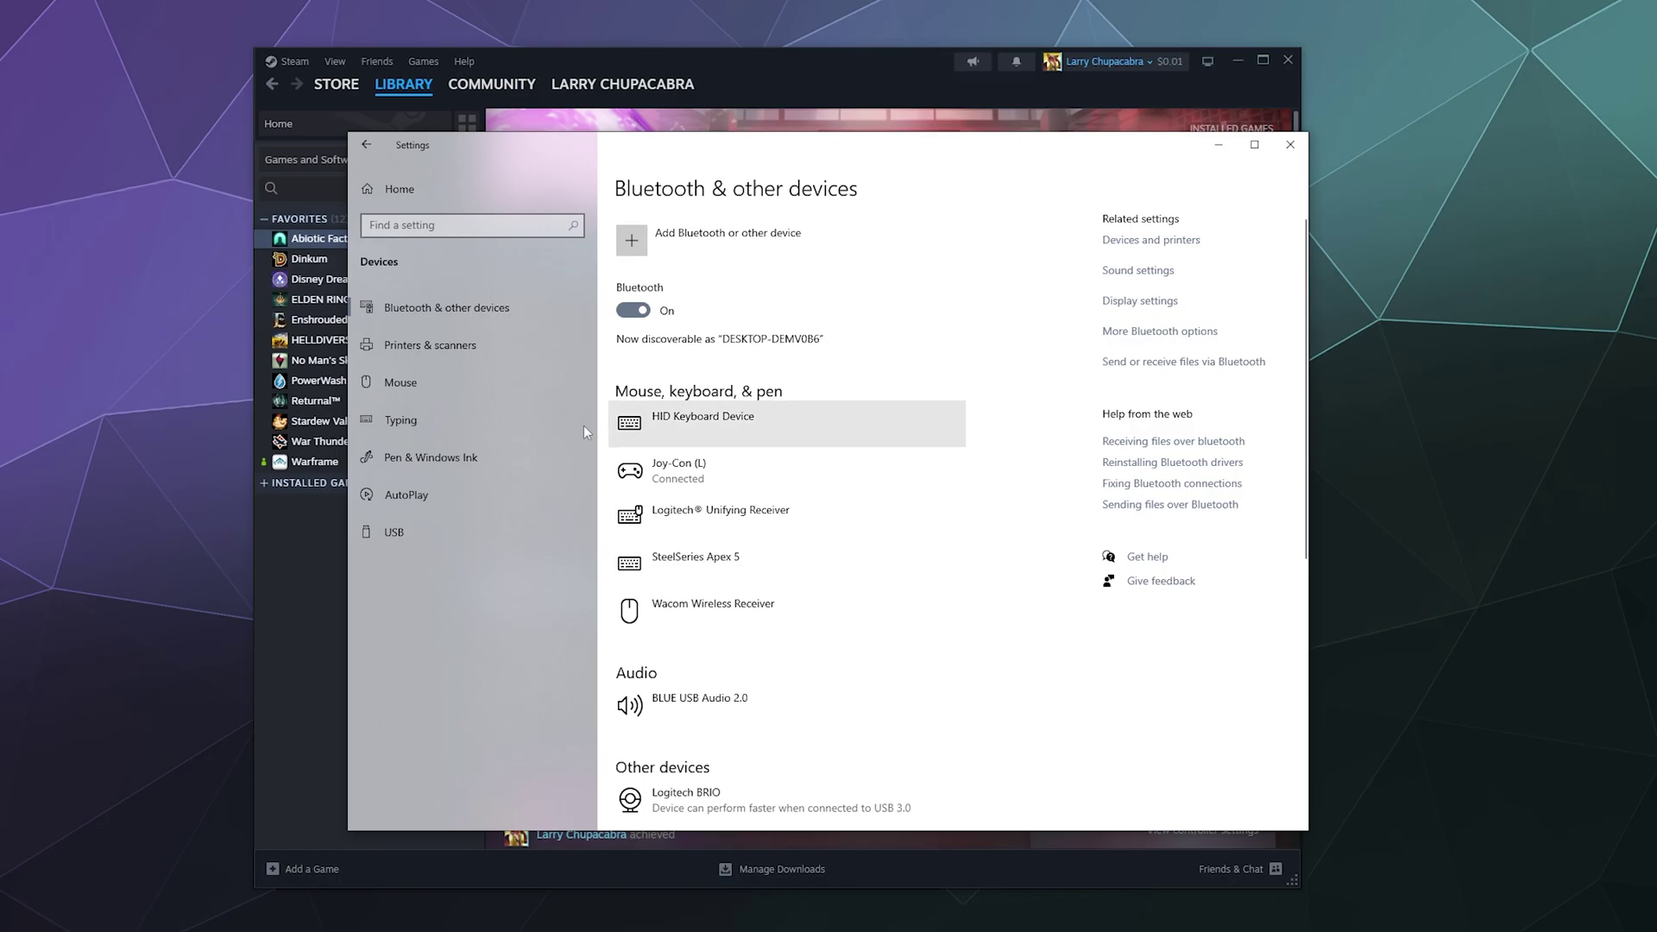
Add the Joy-Con (R) as a Bluetooth device and minimize the Windows Settings window.
click(649, 245)
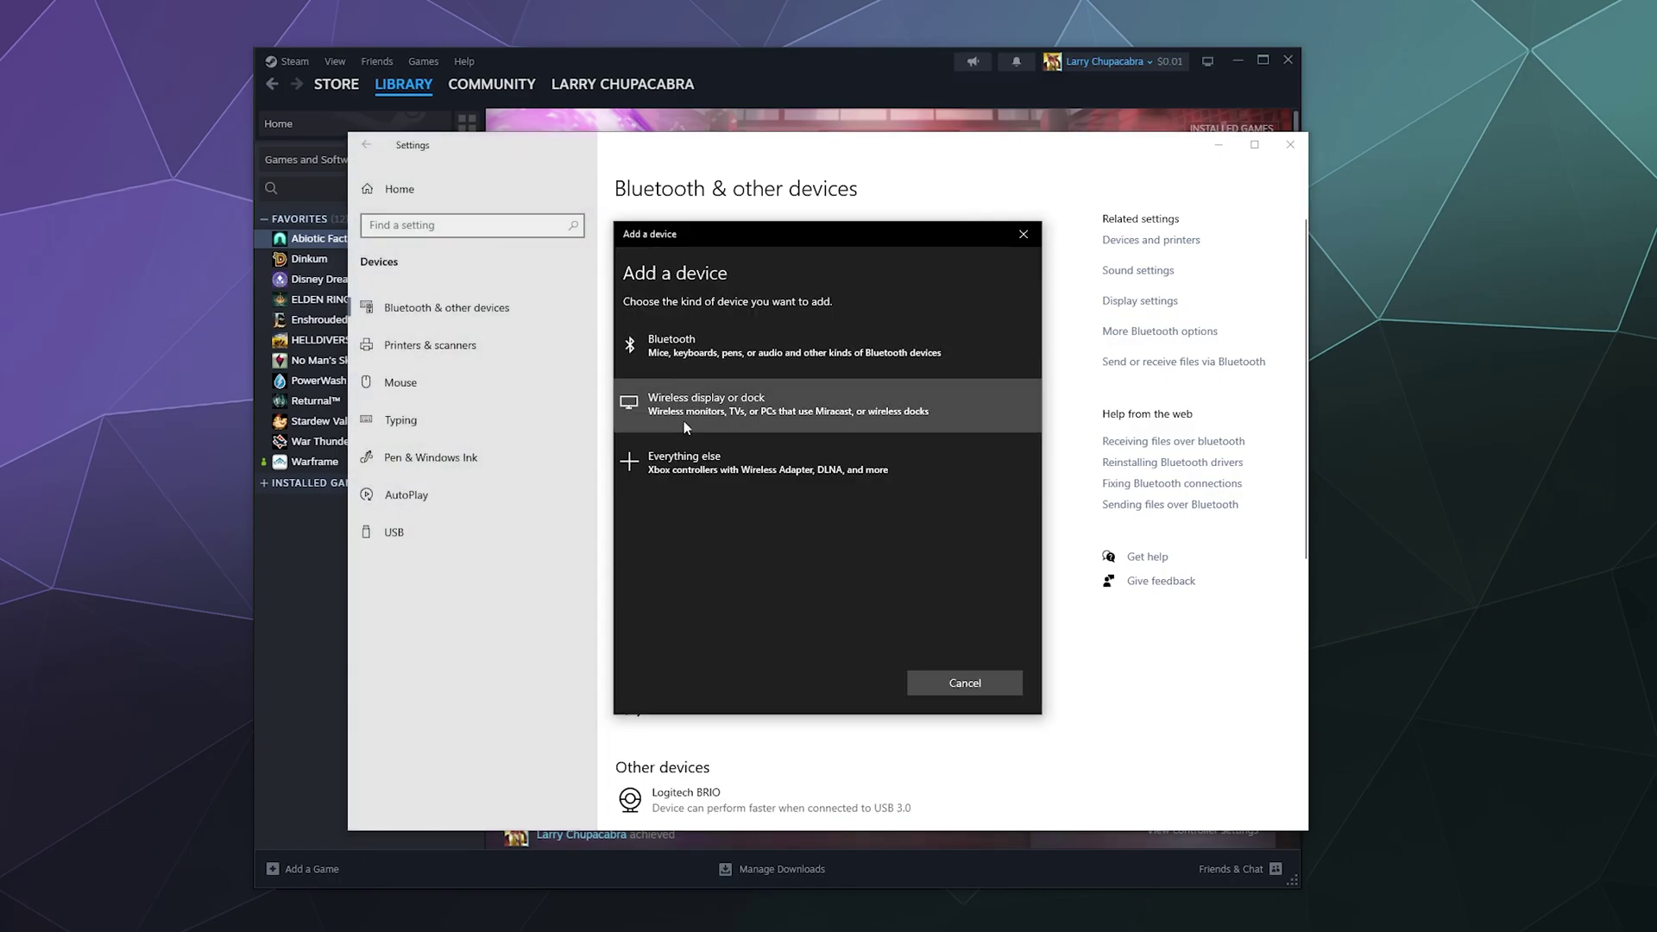
click(685, 360)
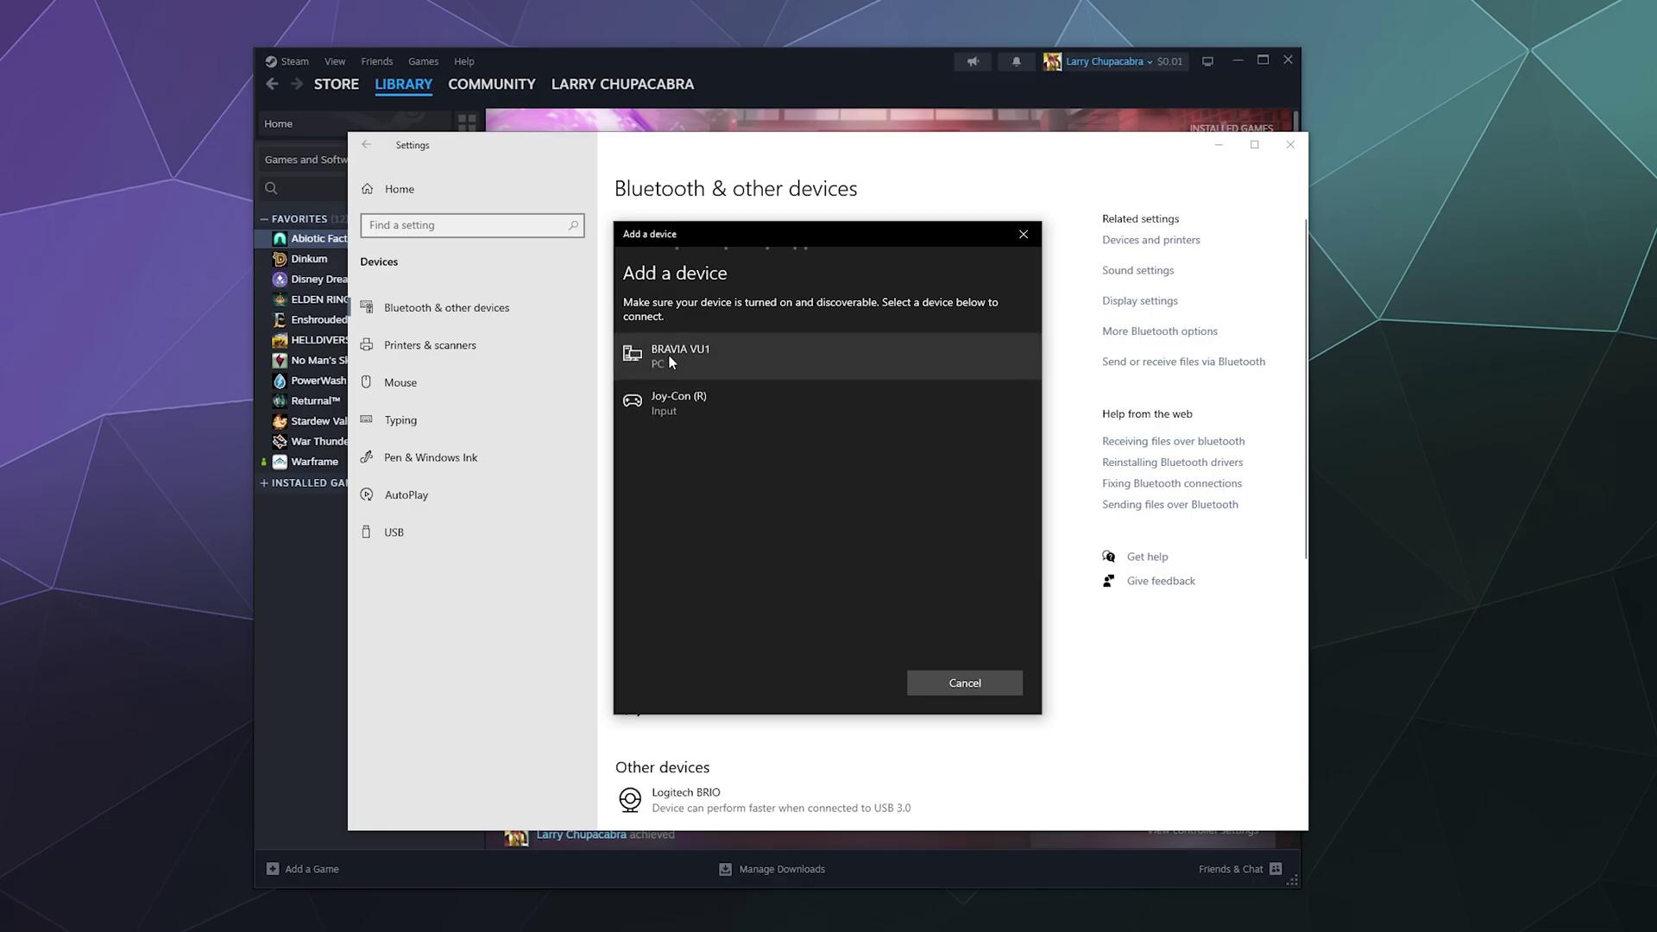
click(666, 412)
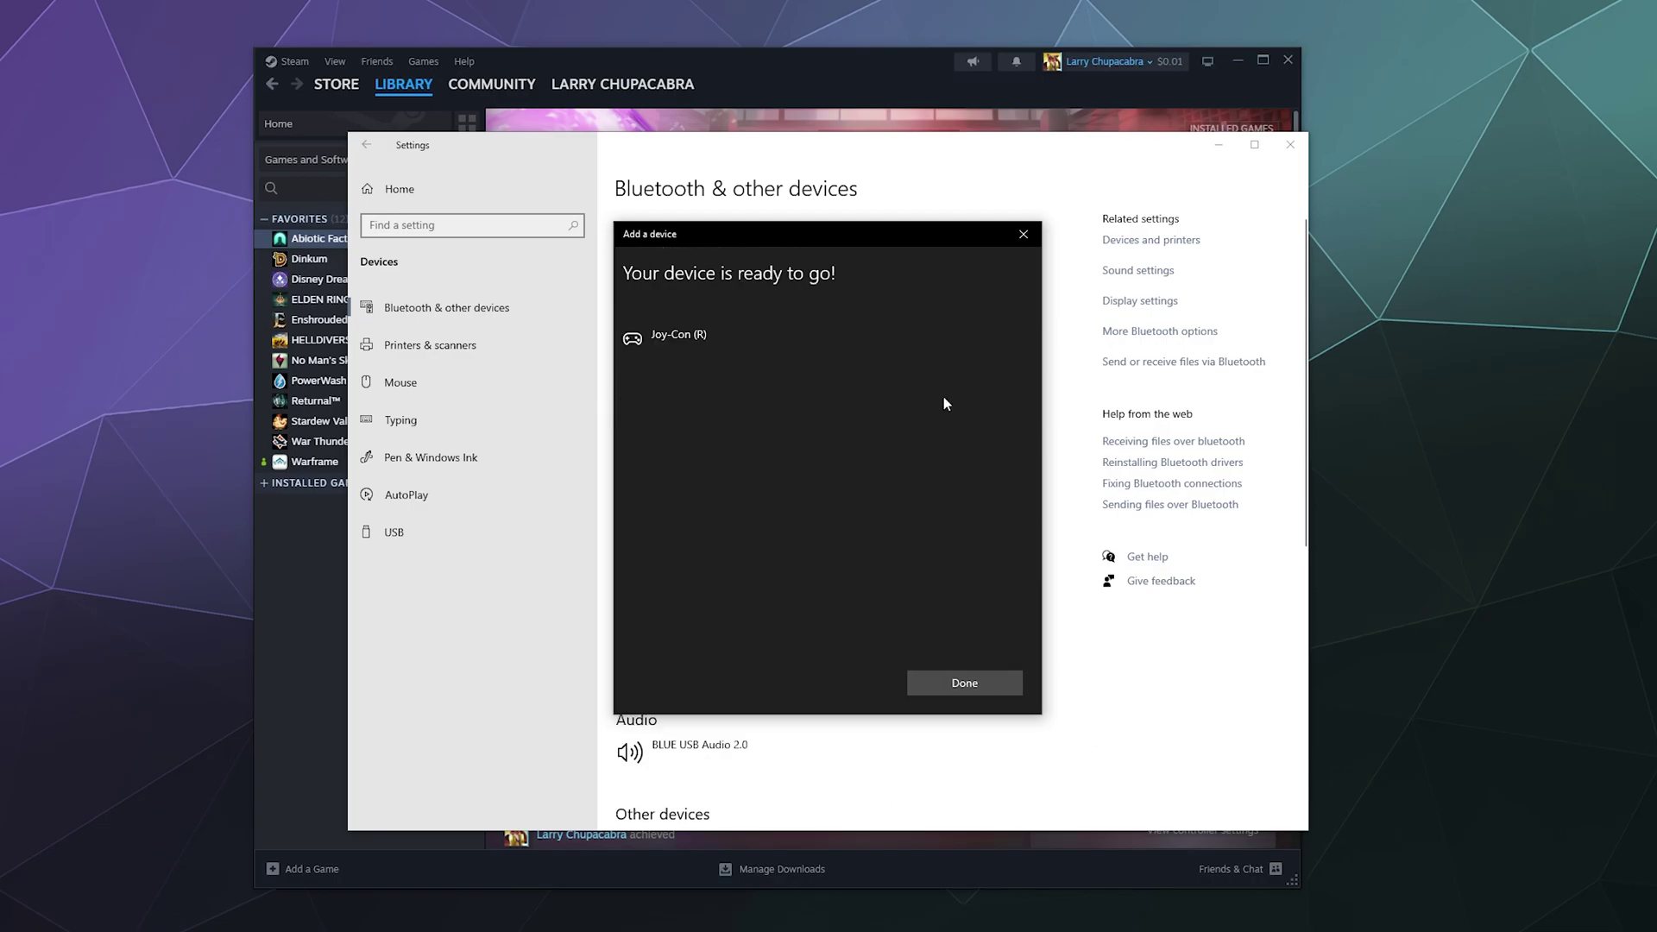
click(1024, 234)
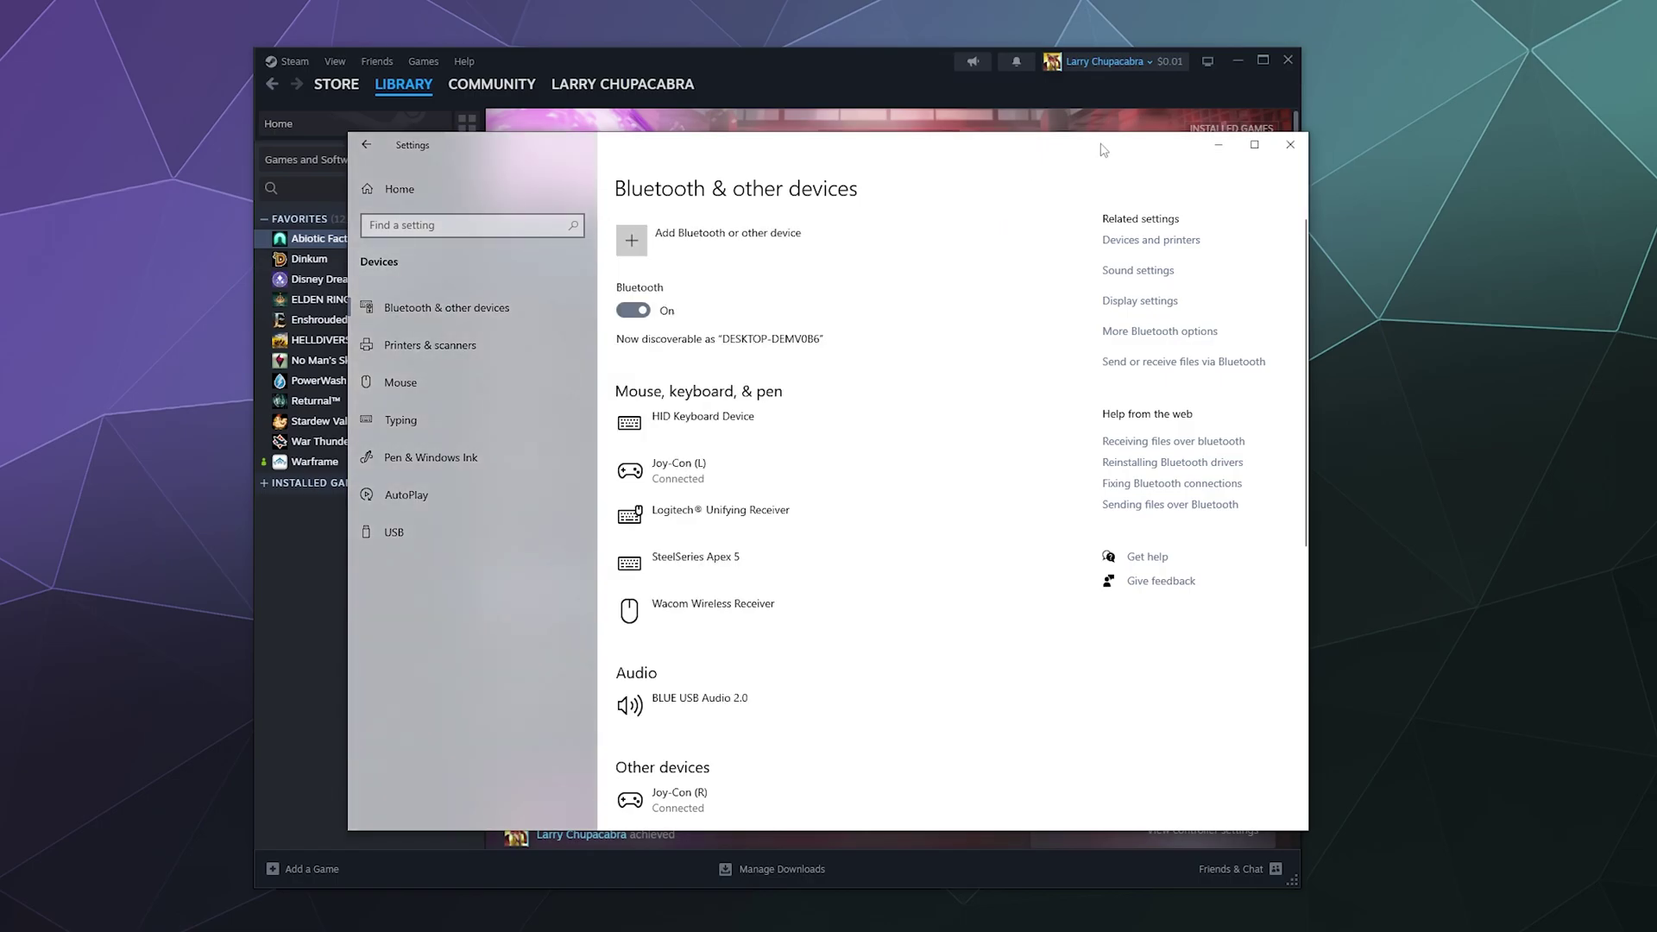
click(1218, 144)
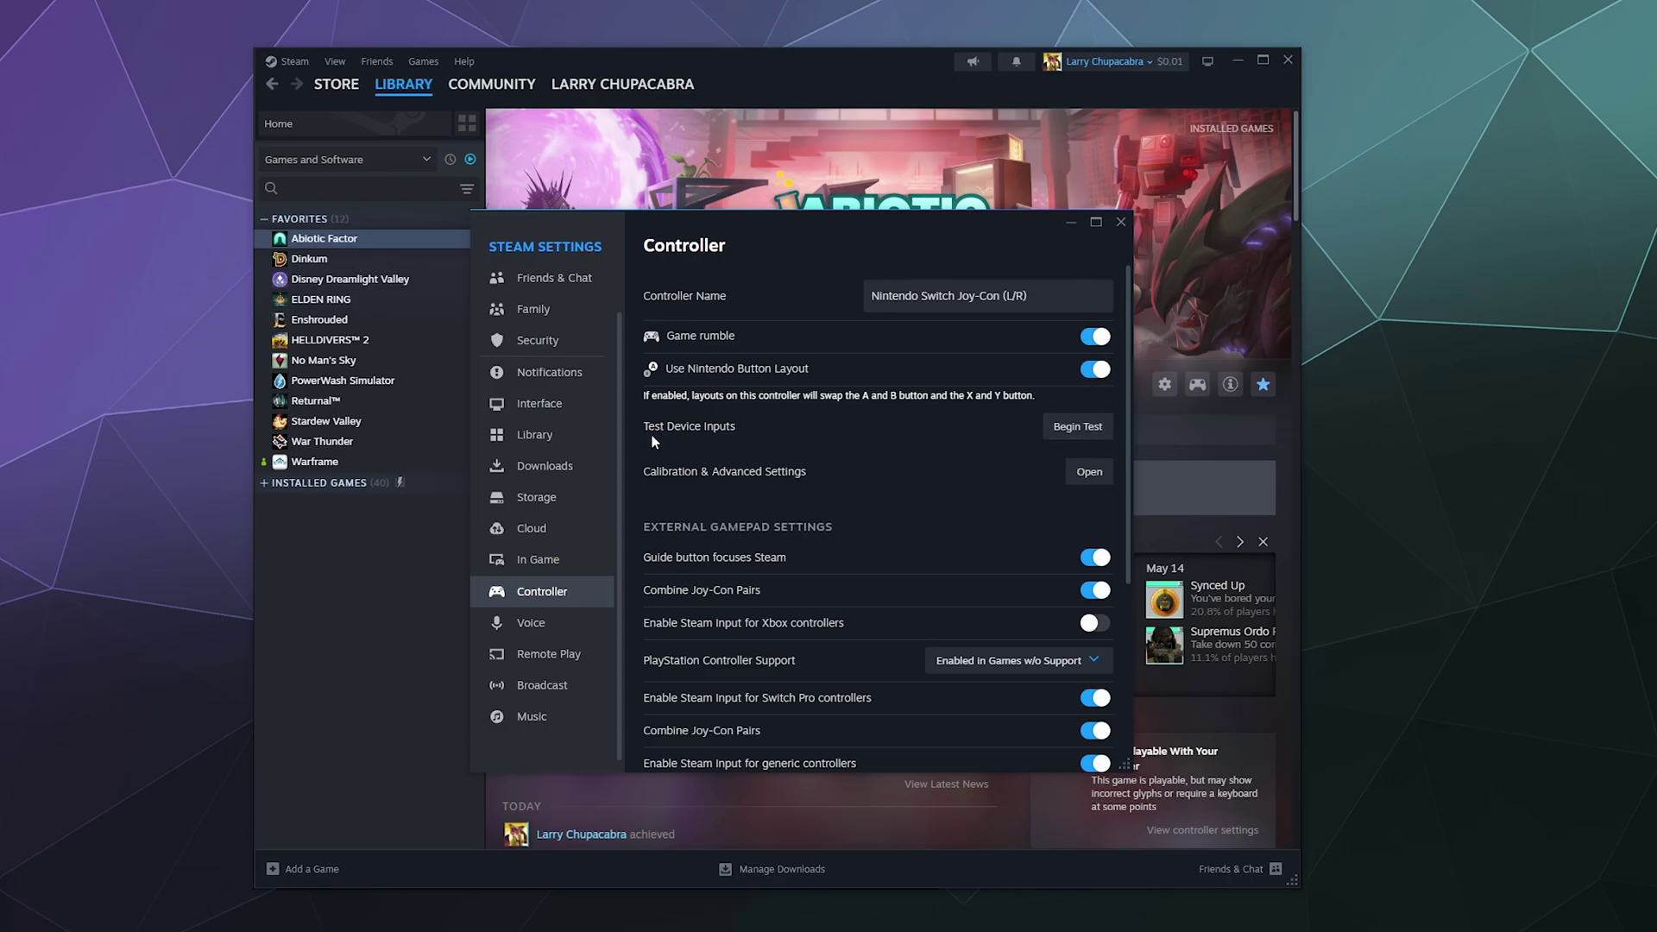
In Steam, examine the Joy-Con pair's device input test and its calibration and advanced settings, closing each window.
click(1080, 431)
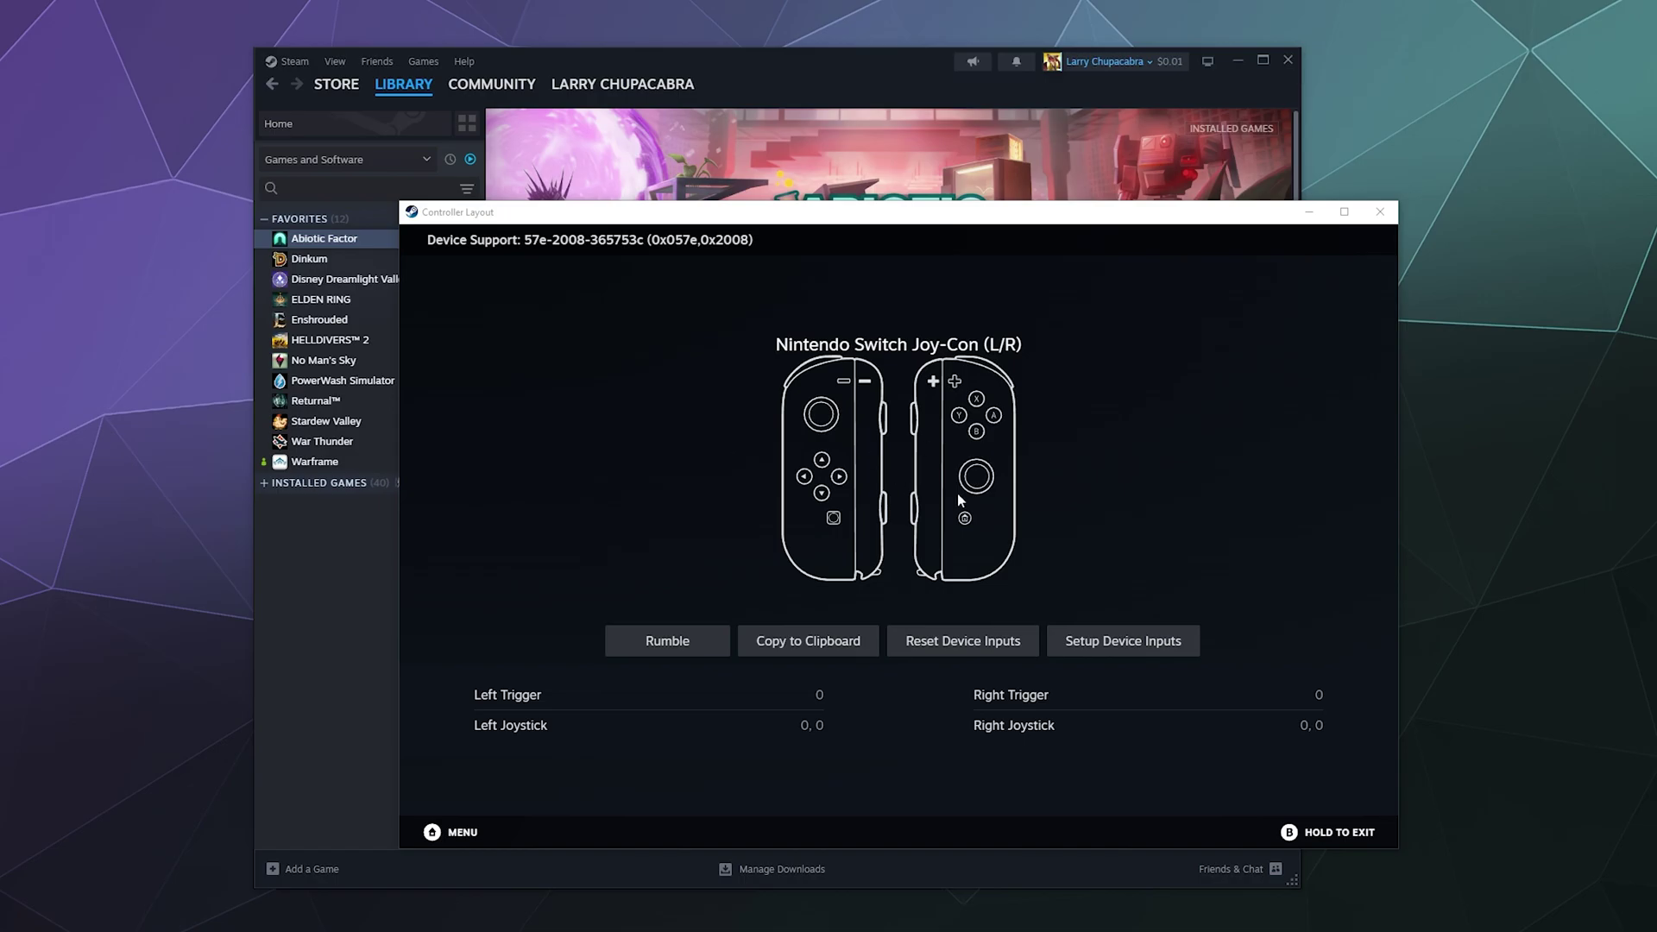
click(1380, 212)
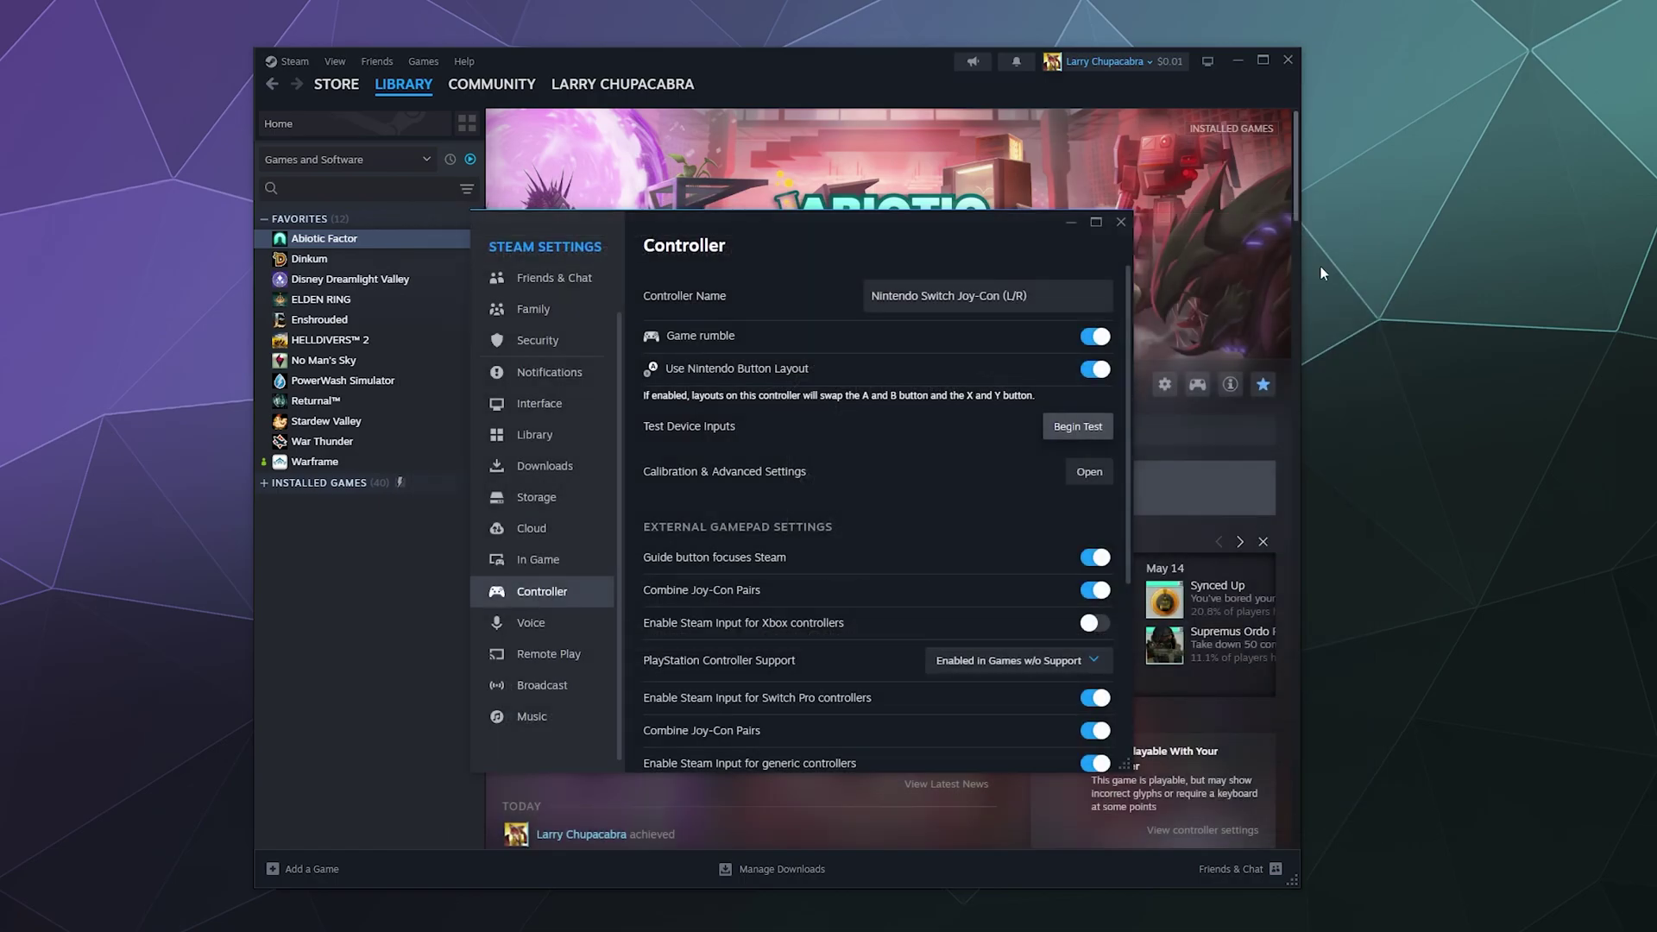
click(1080, 481)
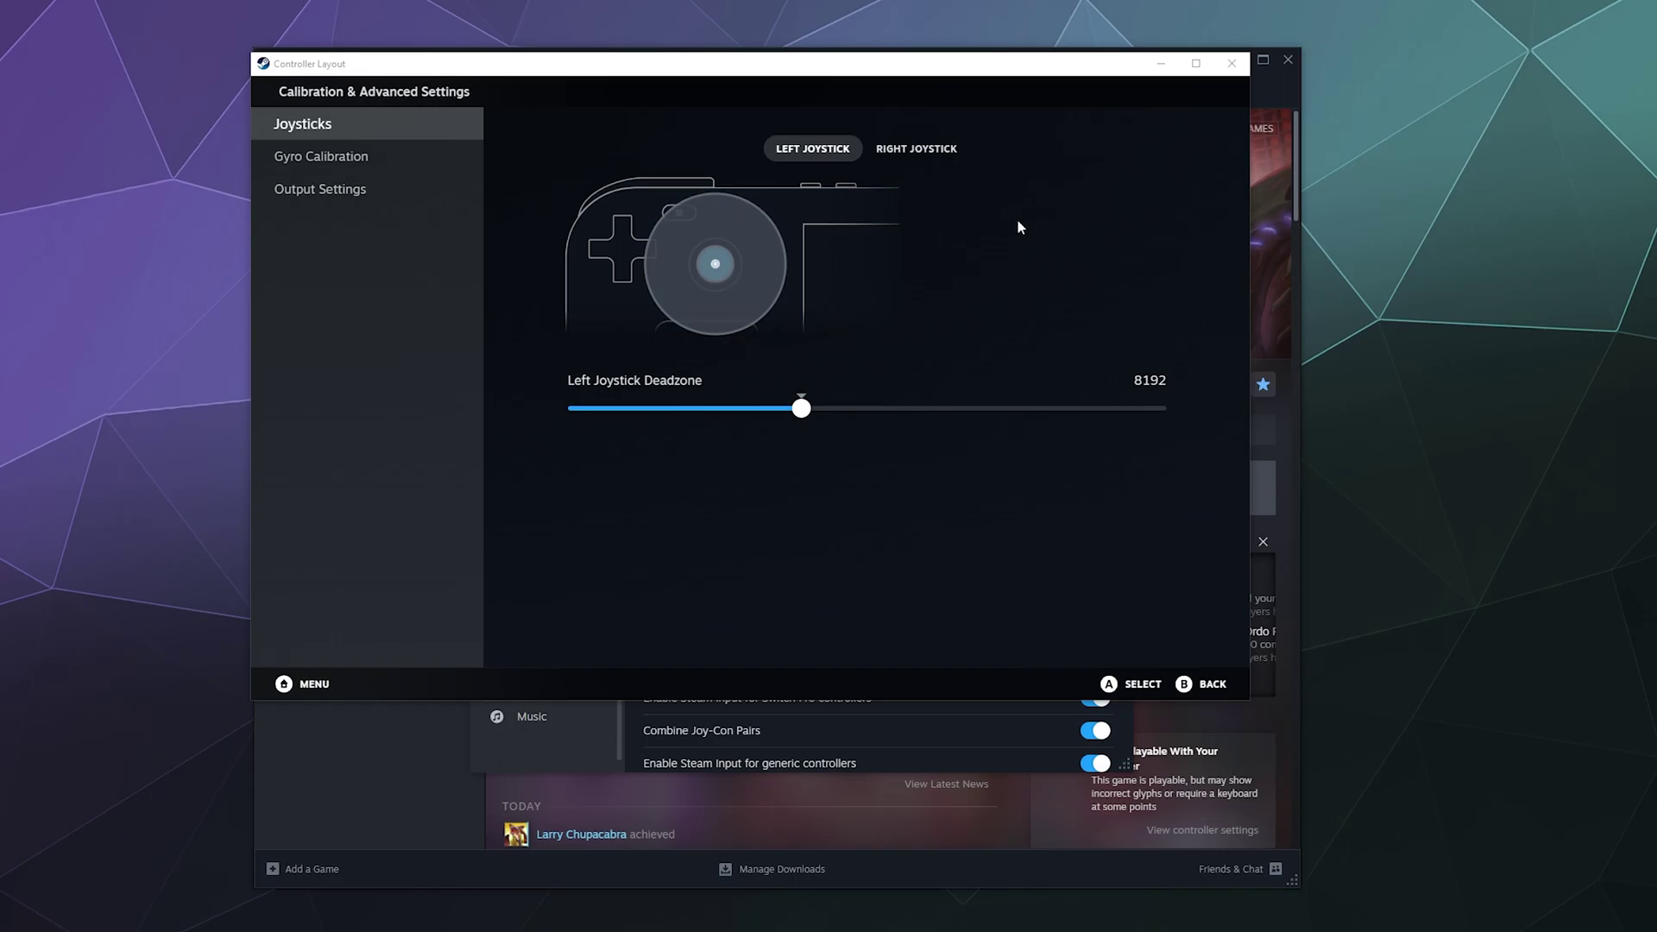
click(1231, 65)
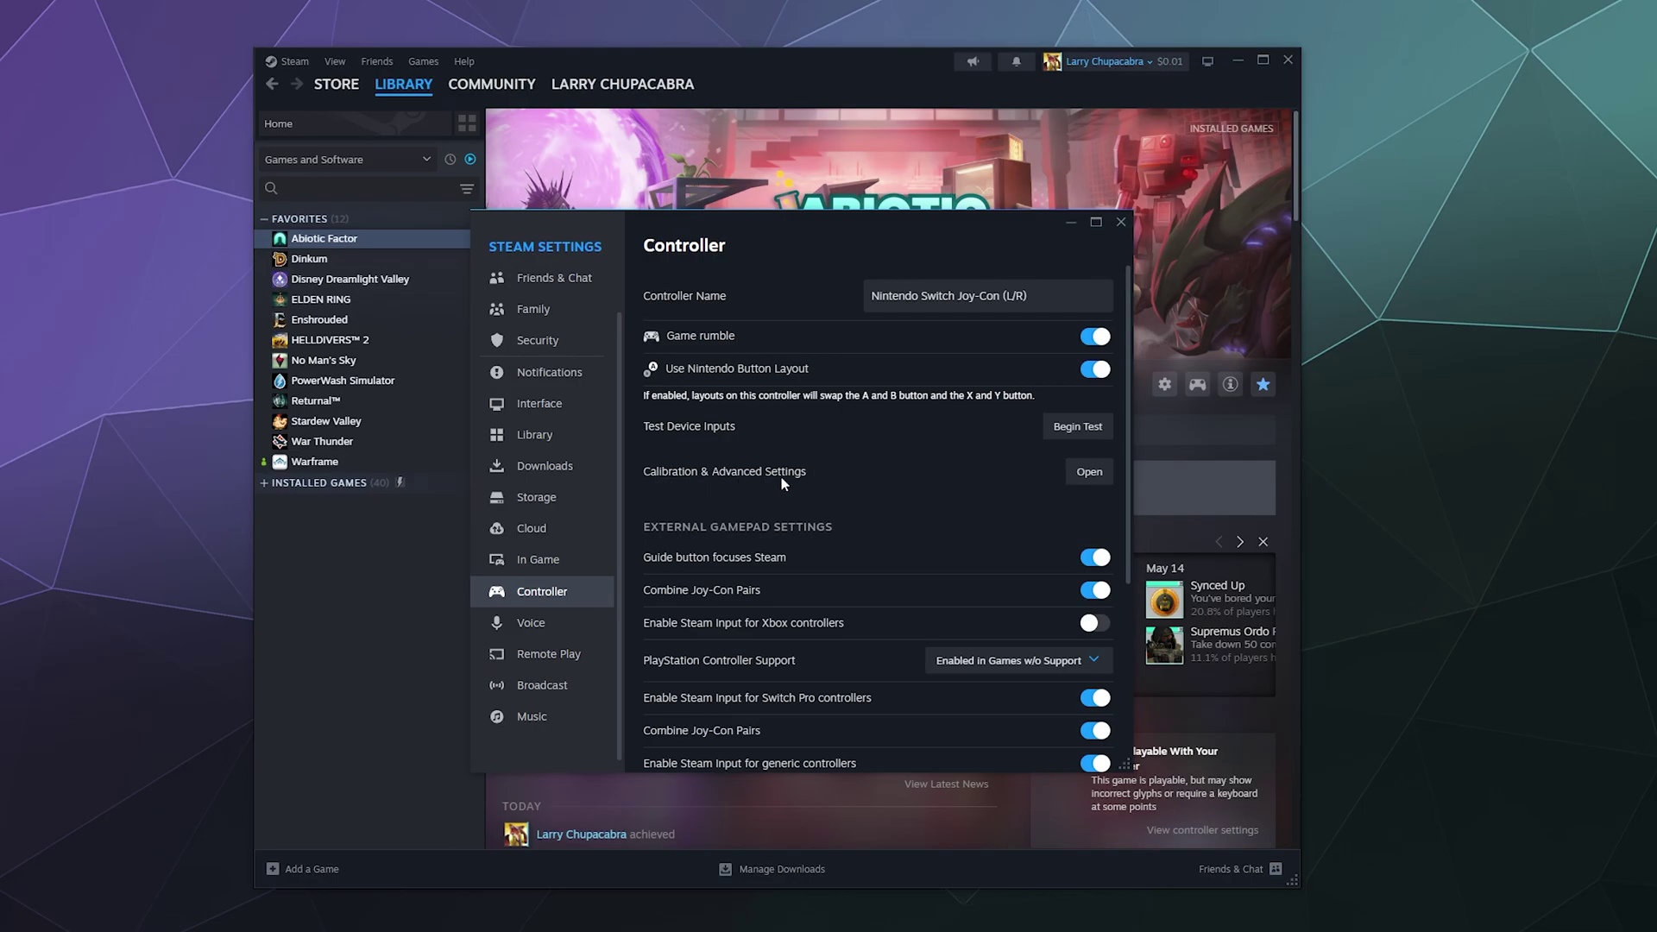
Turn Combine Joy-Con Pairs off and back on in the external gamepad settings.
scroll(930, 469, down, 3)
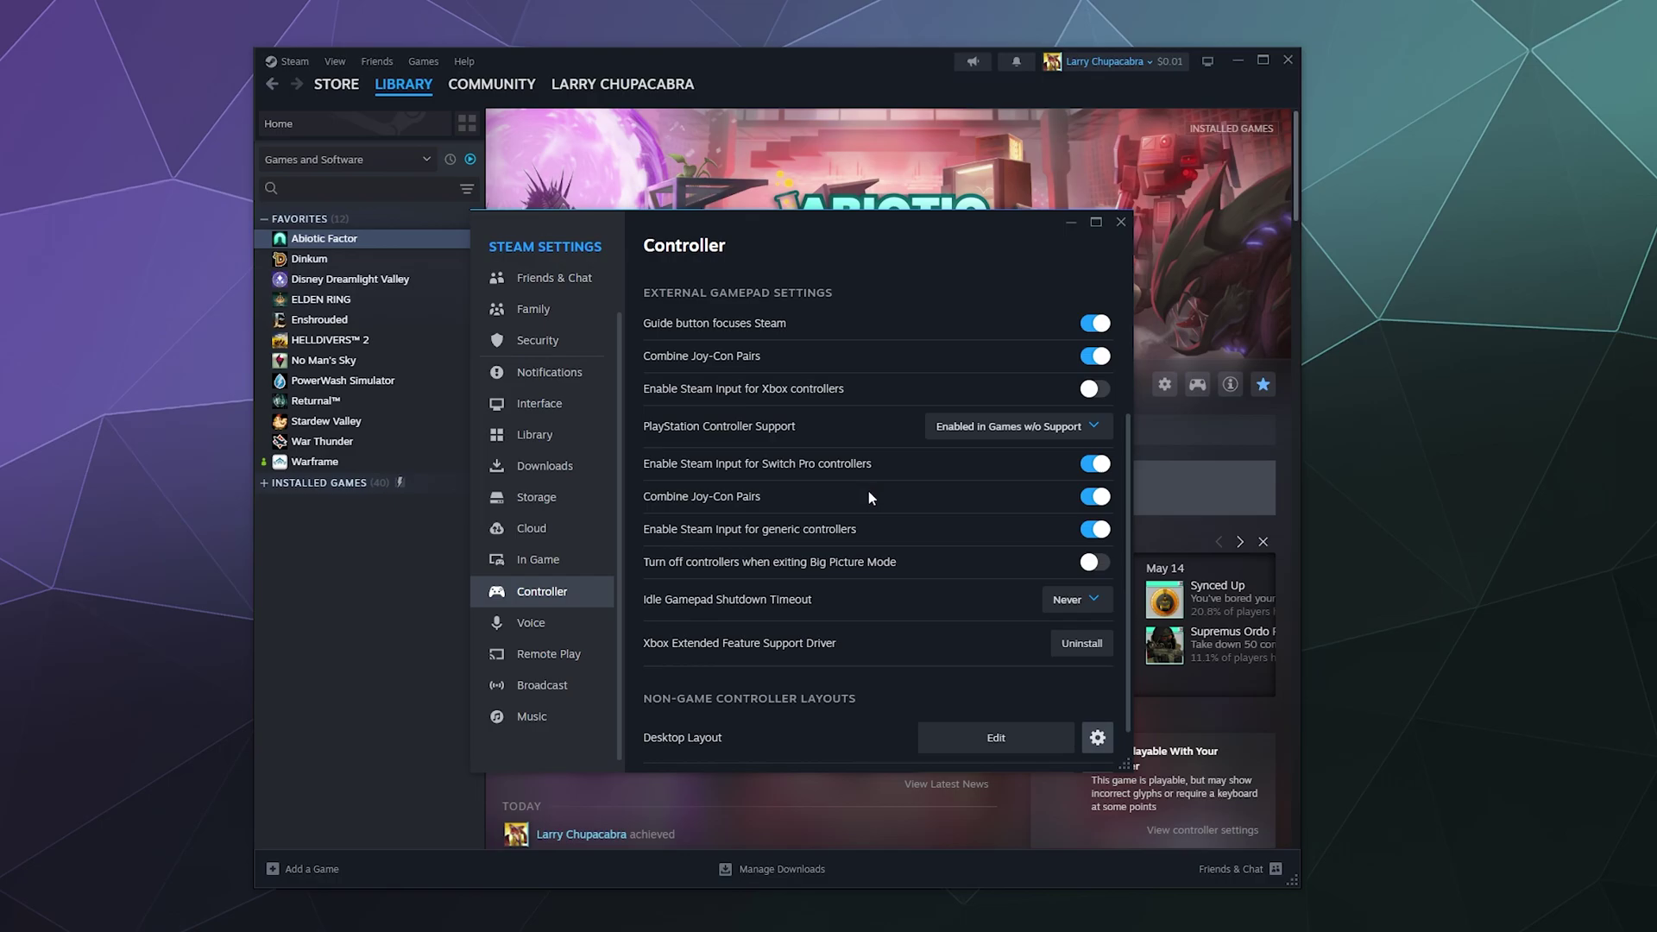
scroll(868, 497, up, 3)
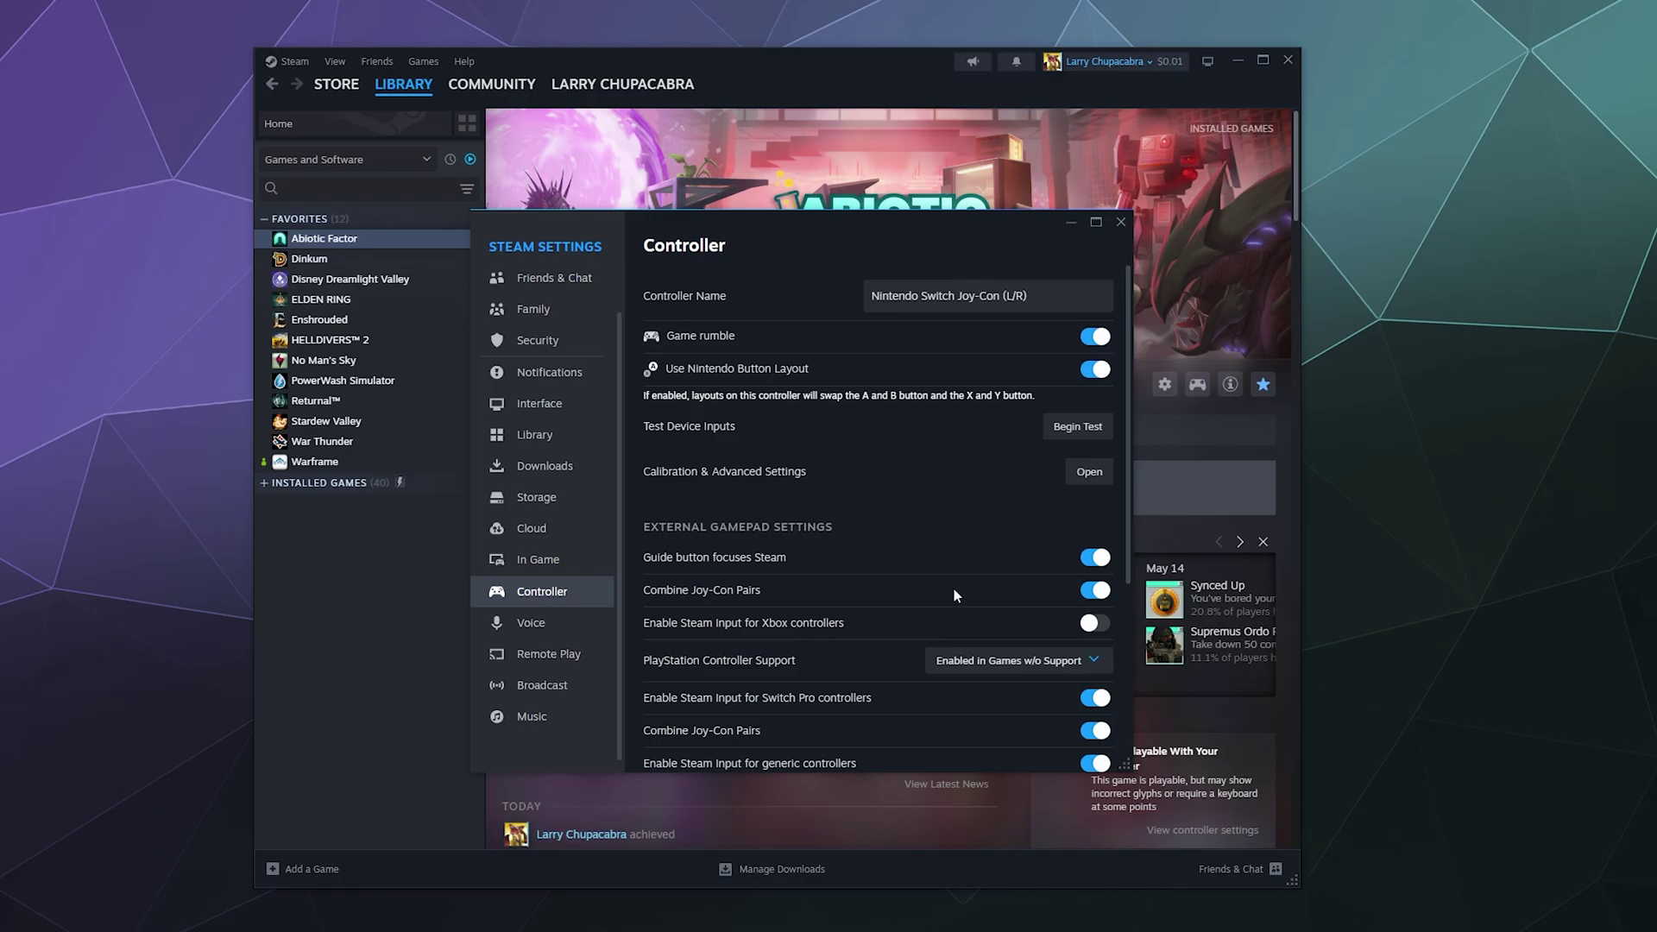
click(1092, 590)
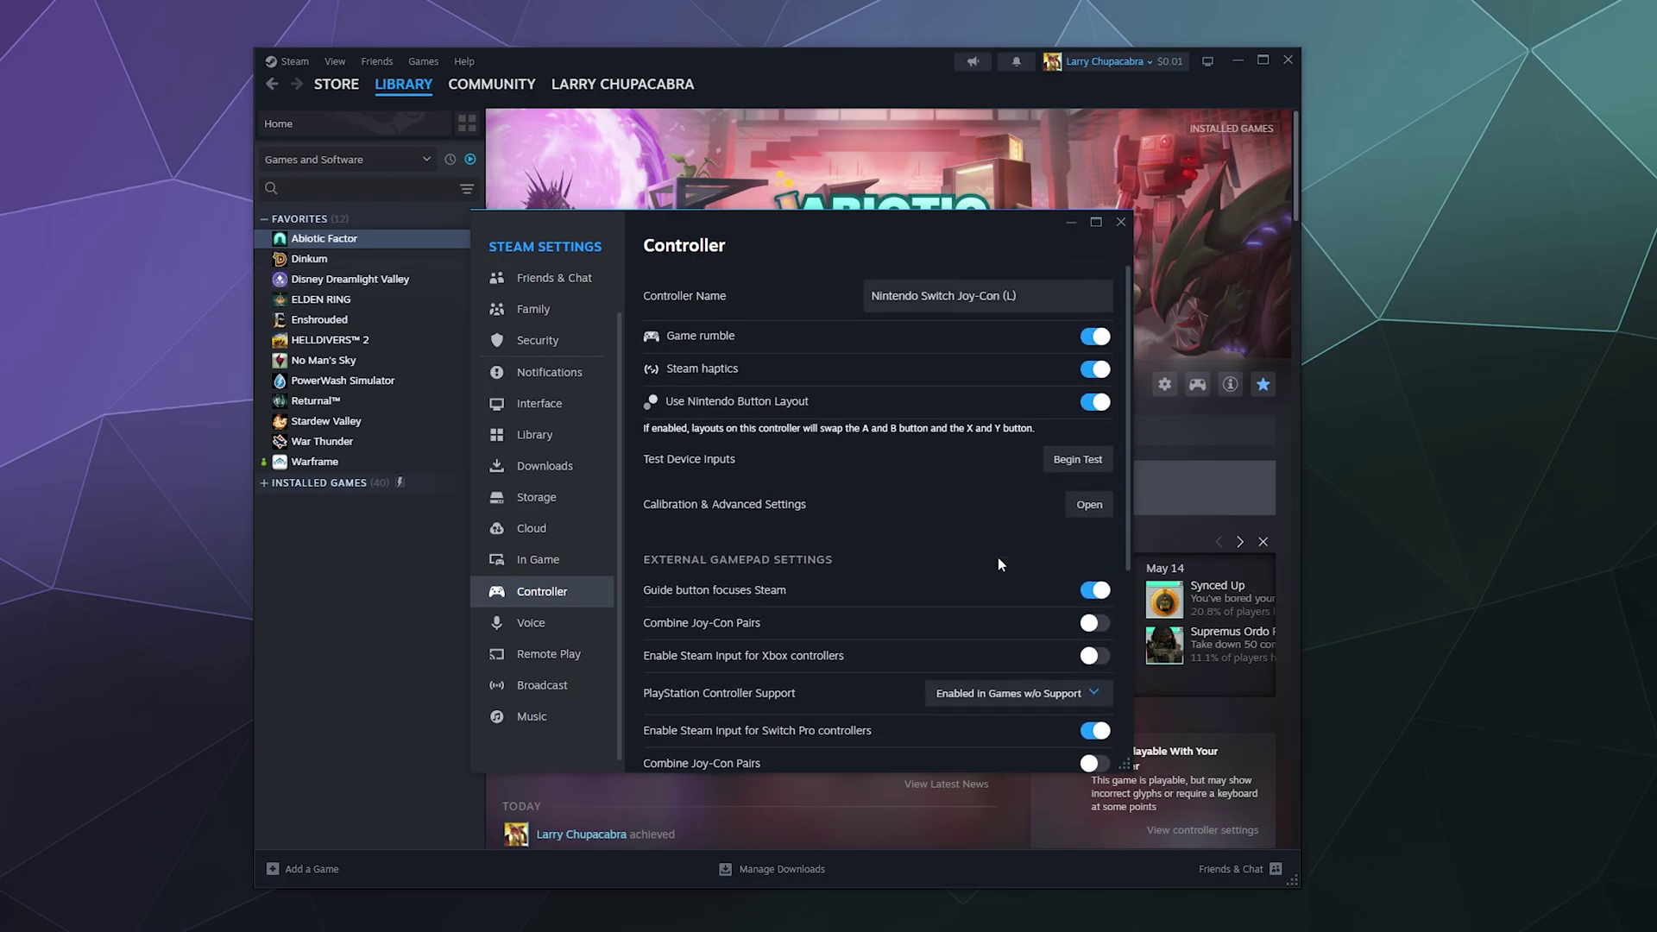
click(1092, 622)
scroll(1012, 578, down, 3)
scroll(1011, 578, up, 3)
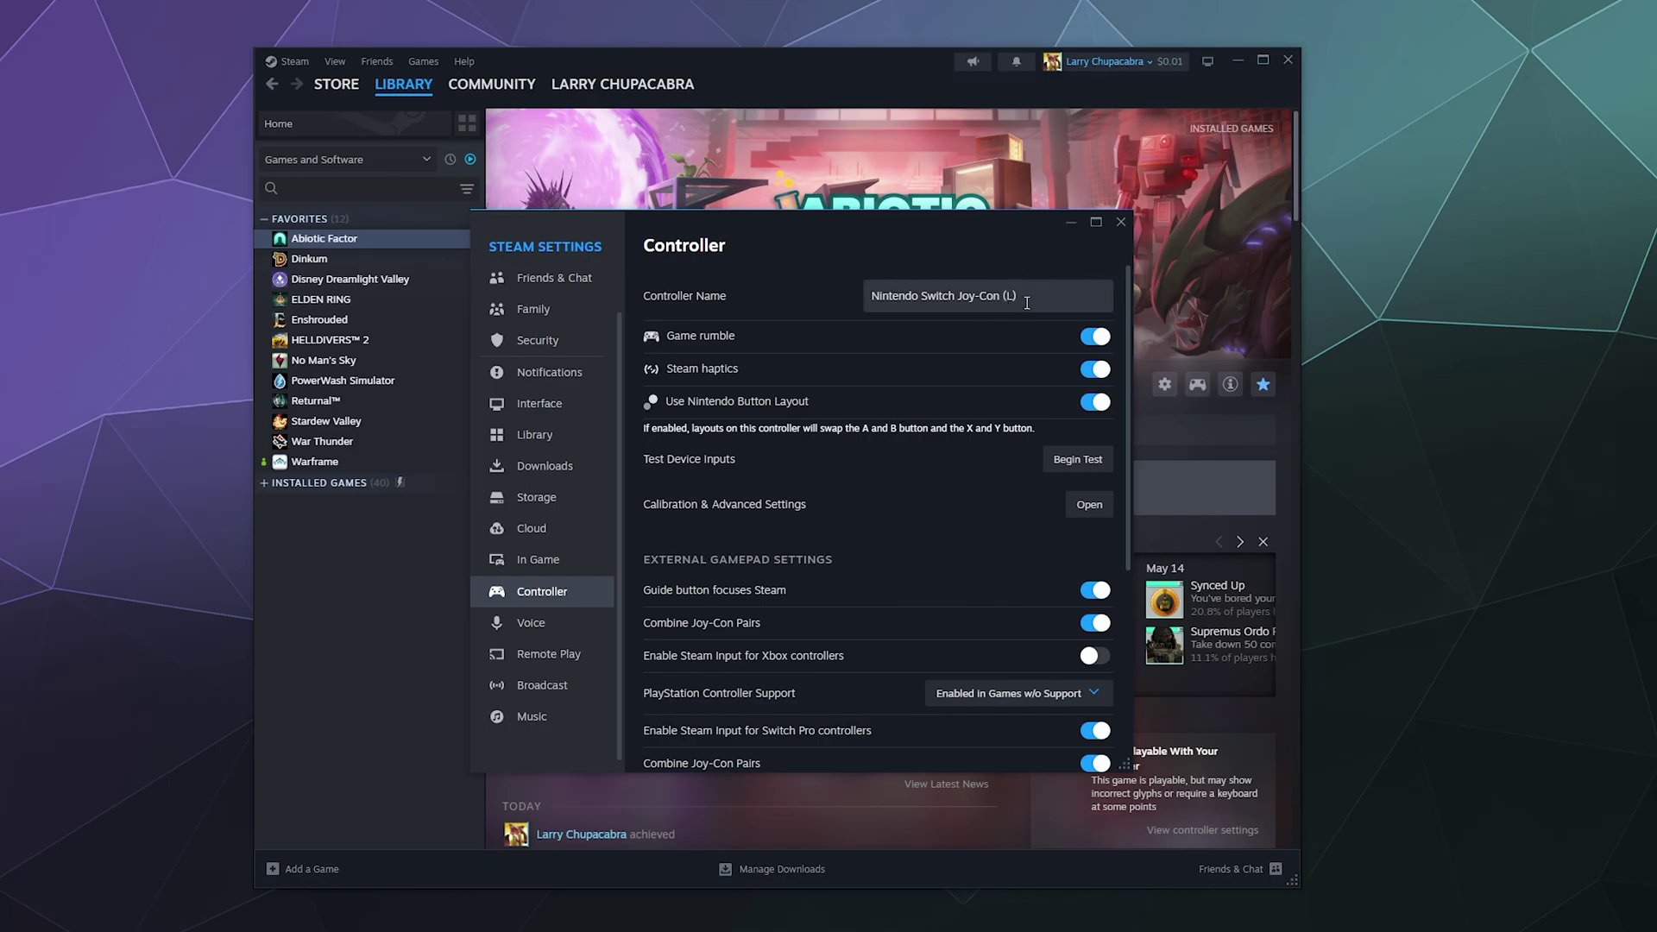
Try toggling the external gamepad options, including Guide button focuses Steam and Steam Input for Xbox controllers, and restore each one.
scroll(999, 324, down, 3)
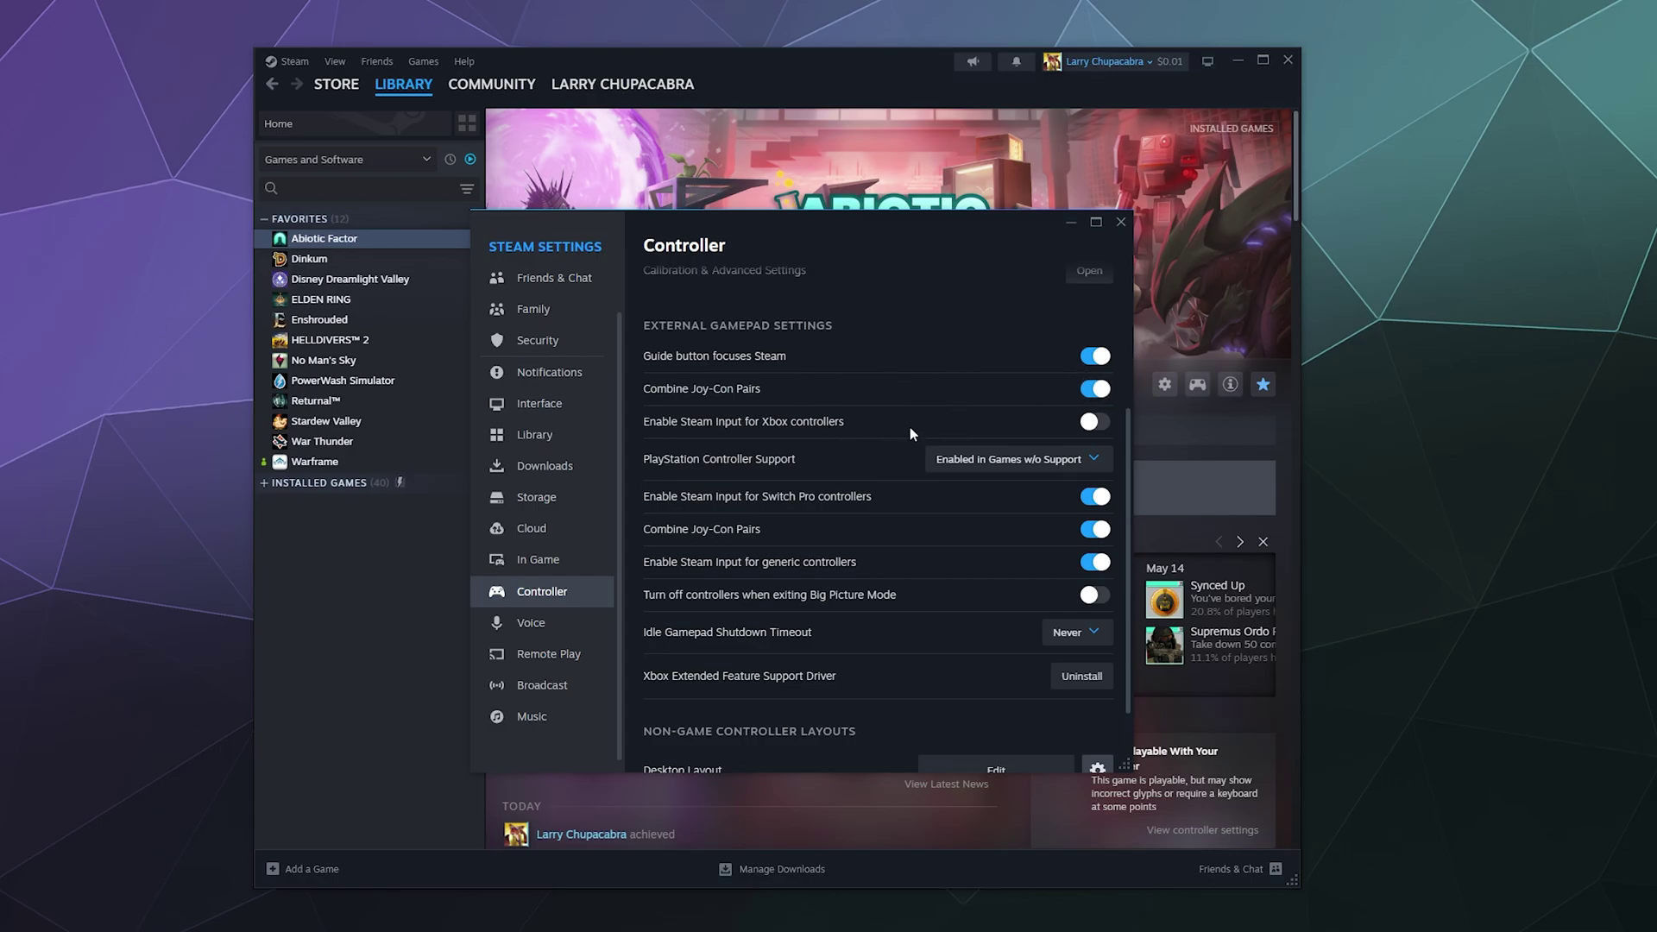
scroll(785, 386, up, 1)
scroll(801, 540, up, 2)
scroll(801, 540, down, 3)
scroll(667, 449, up, 1)
click(1092, 357)
click(1092, 358)
click(1095, 421)
click(1095, 421)
click(661, 466)
click(657, 463)
double_click(1087, 537)
scroll(980, 535, up, 3)
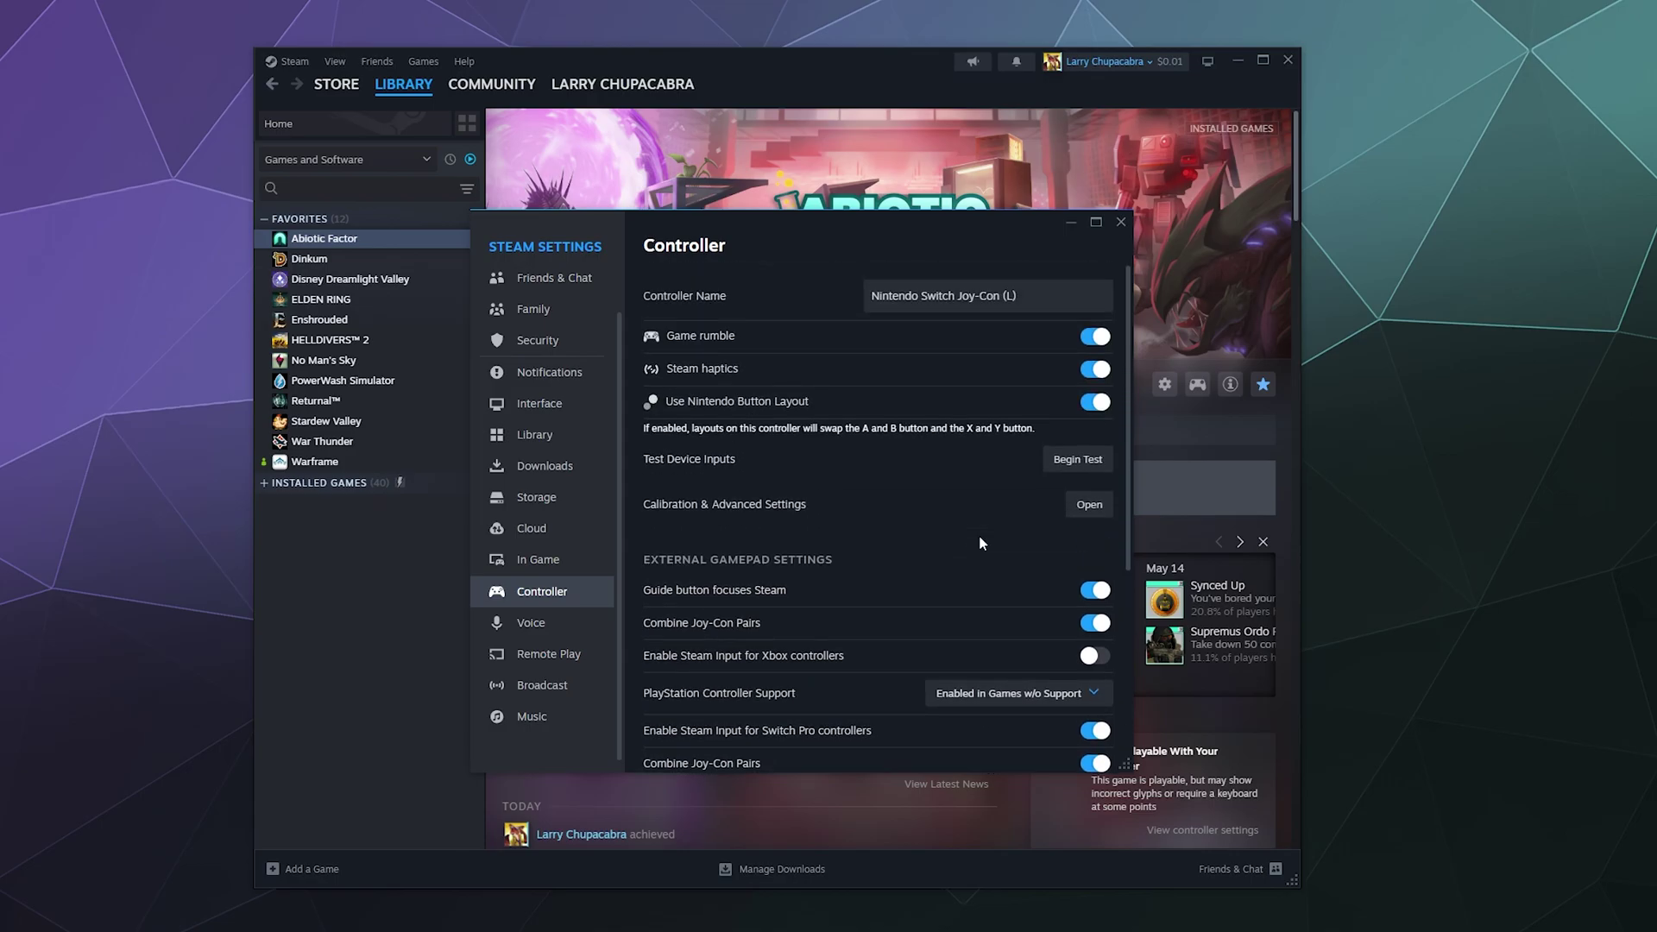
Turn the Switch Pro section's Combine Joy-Con Pairs and Steam Input for generic controllers off and back on.
scroll(978, 535, down, 4)
scroll(979, 535, down, 1)
scroll(978, 535, up, 3)
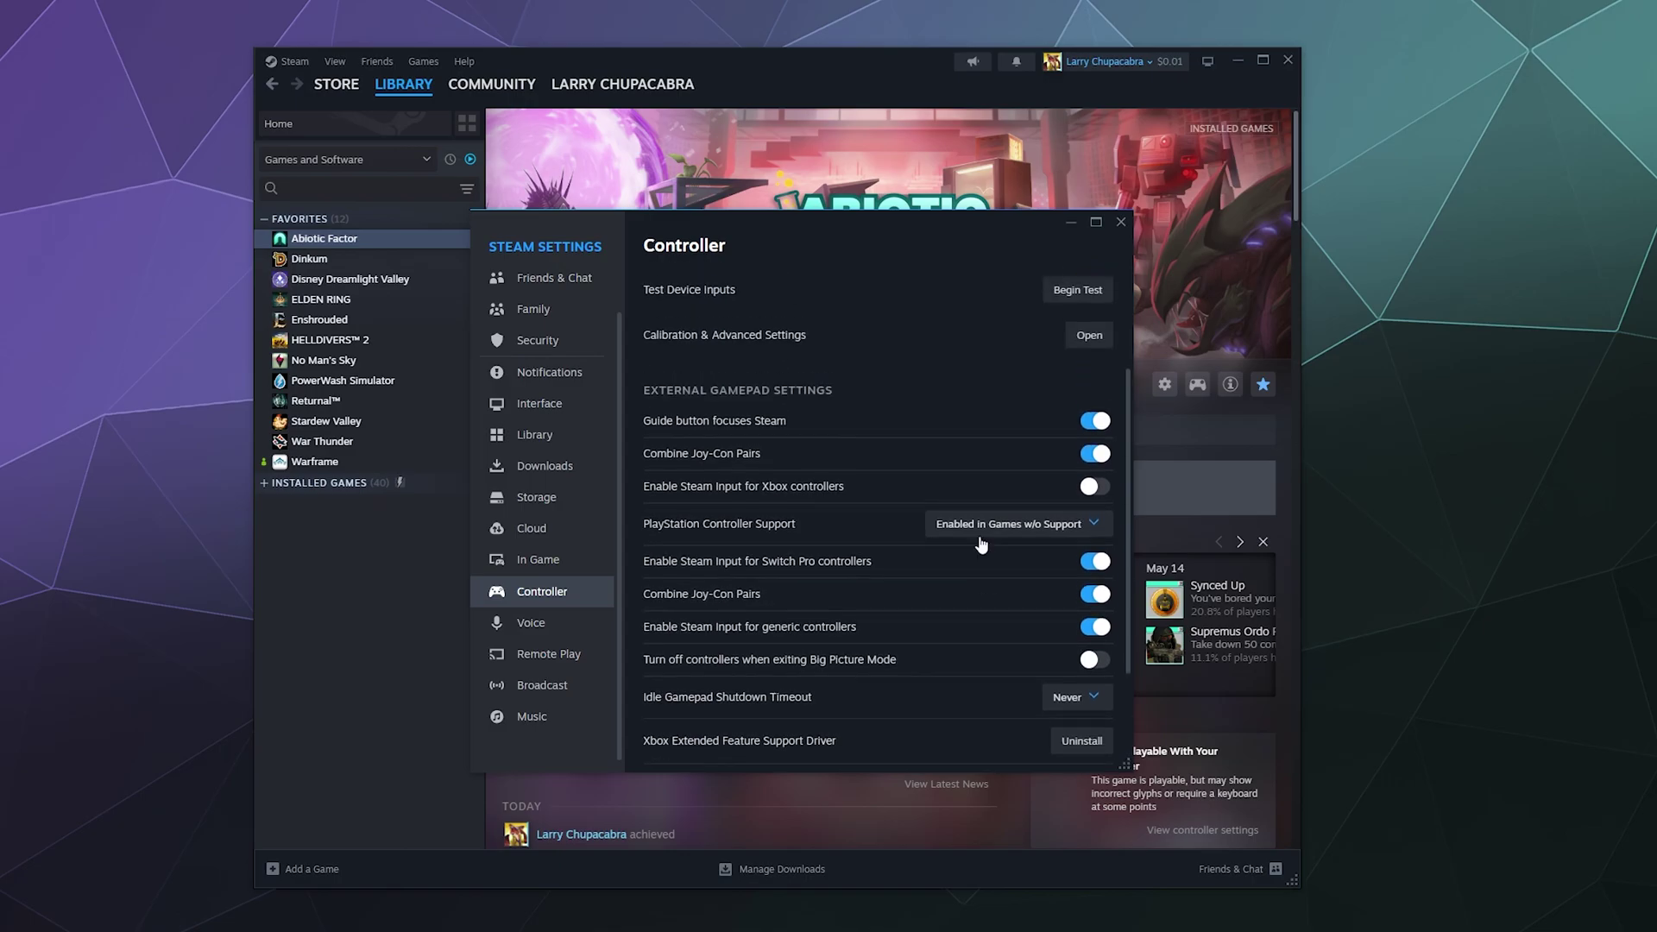
click(1094, 594)
click(1094, 593)
scroll(844, 641, down, 3)
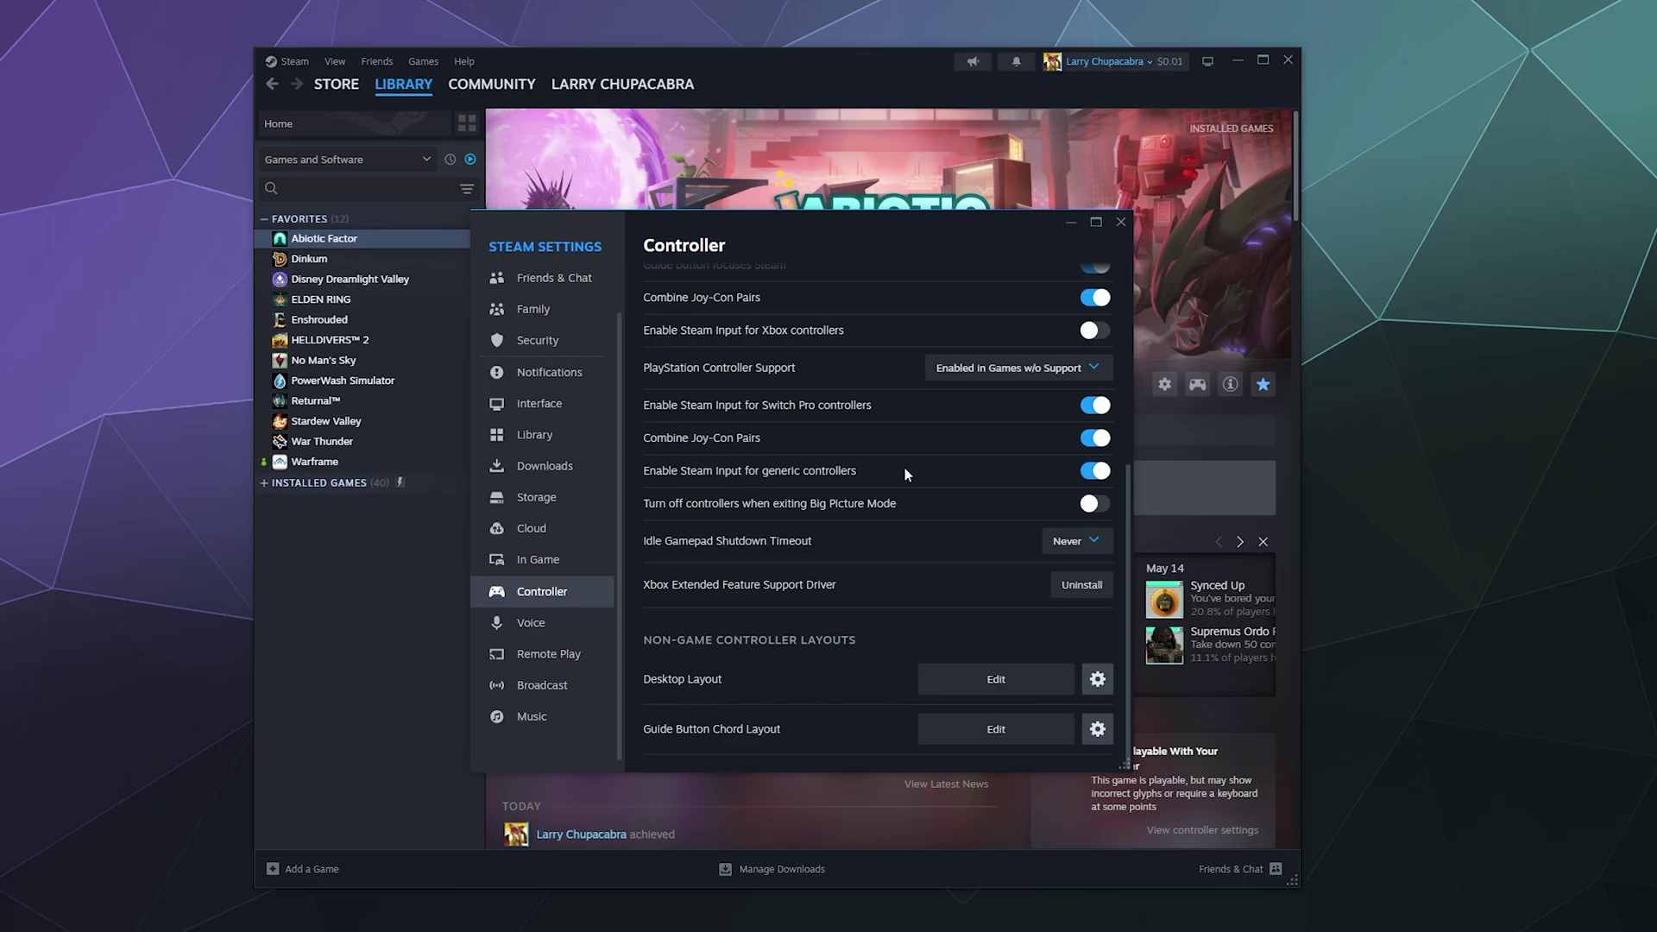
click(1094, 471)
click(1094, 470)
Turn the controller shutdown on exiting Big Picture Mode on and back off, and choose Never as the idle gamepad shutdown timeout.
click(1094, 503)
click(1094, 503)
click(1099, 540)
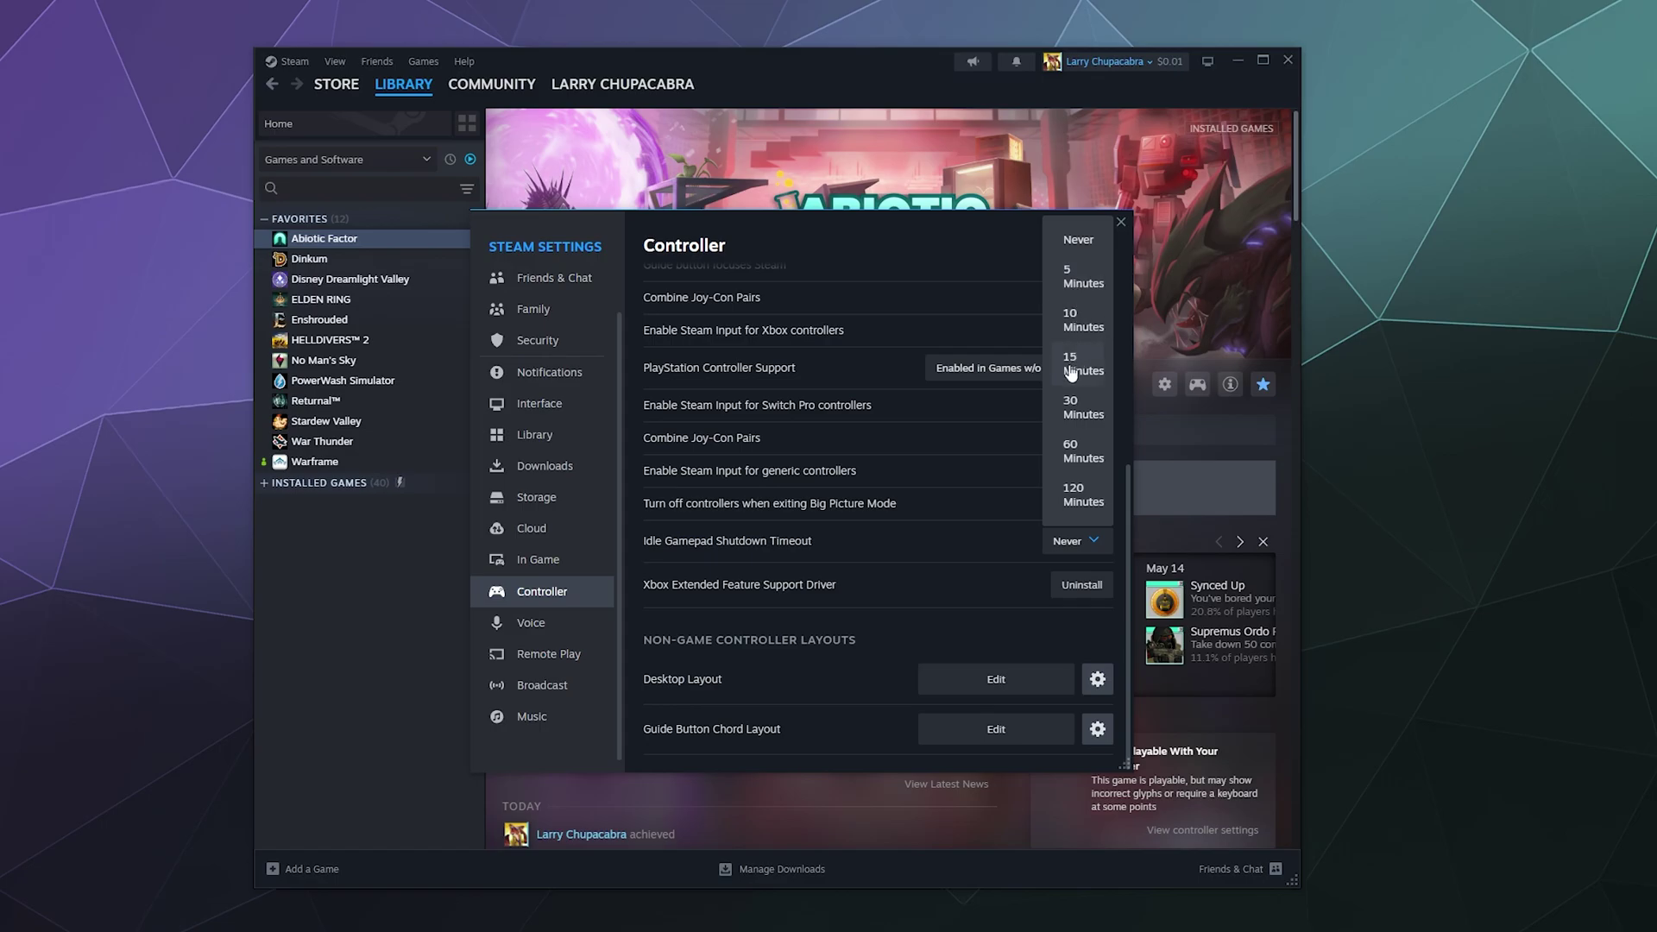
click(1070, 247)
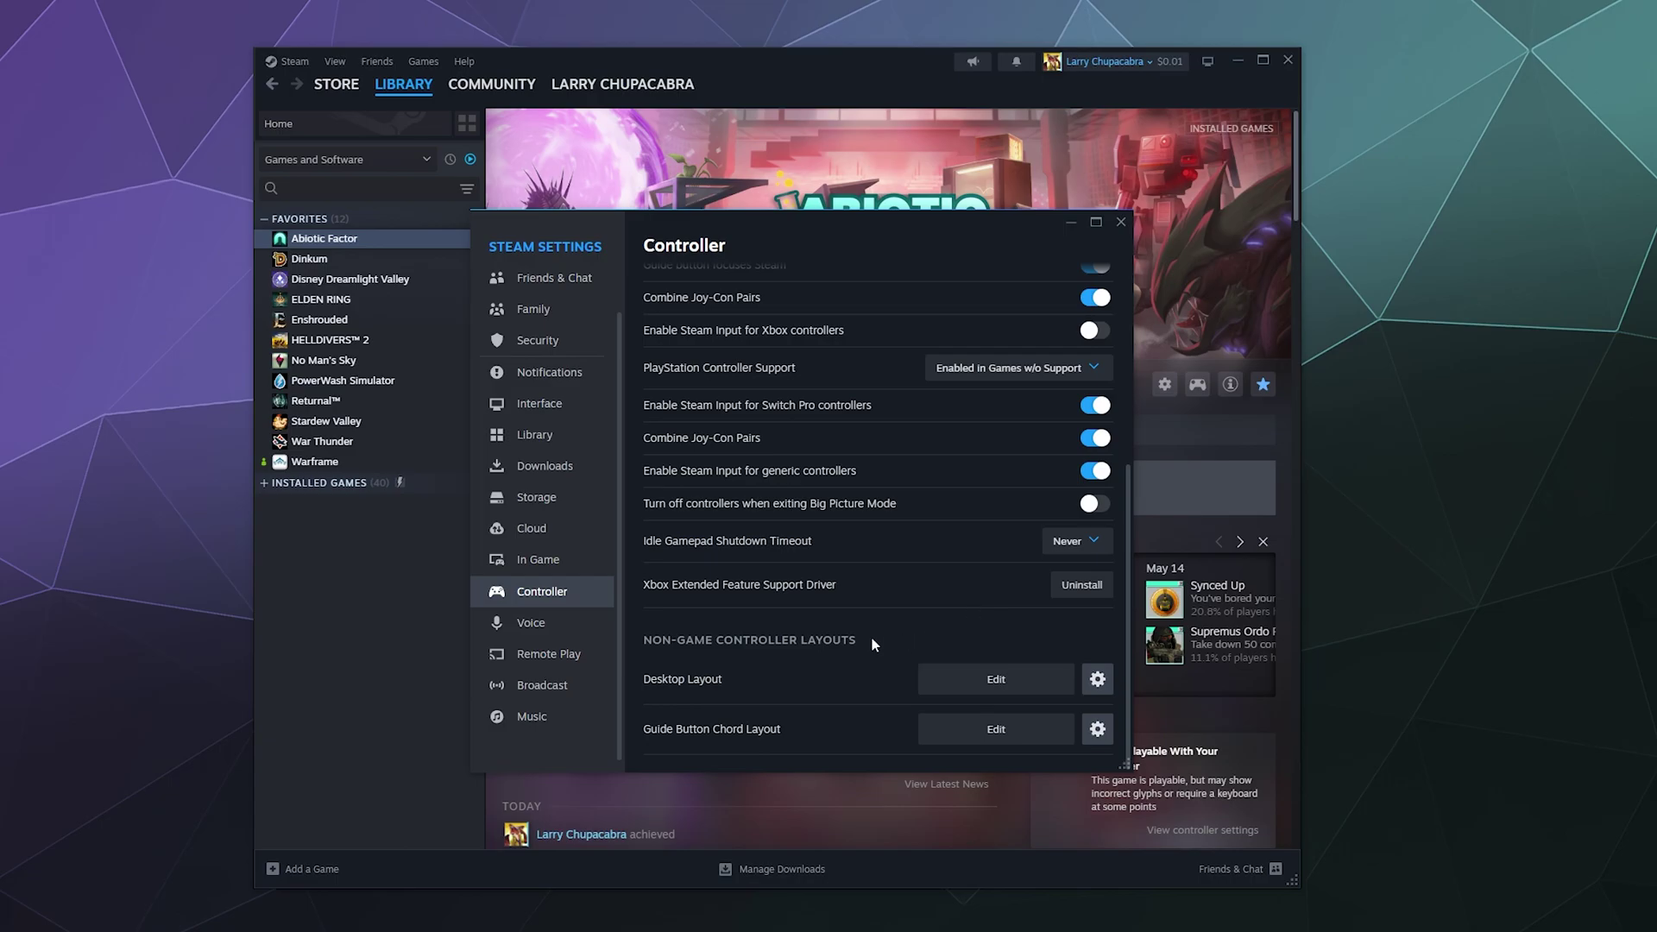
Reset the non-game Desktop Layout of the controller to its default.
scroll(872, 635, up, 4)
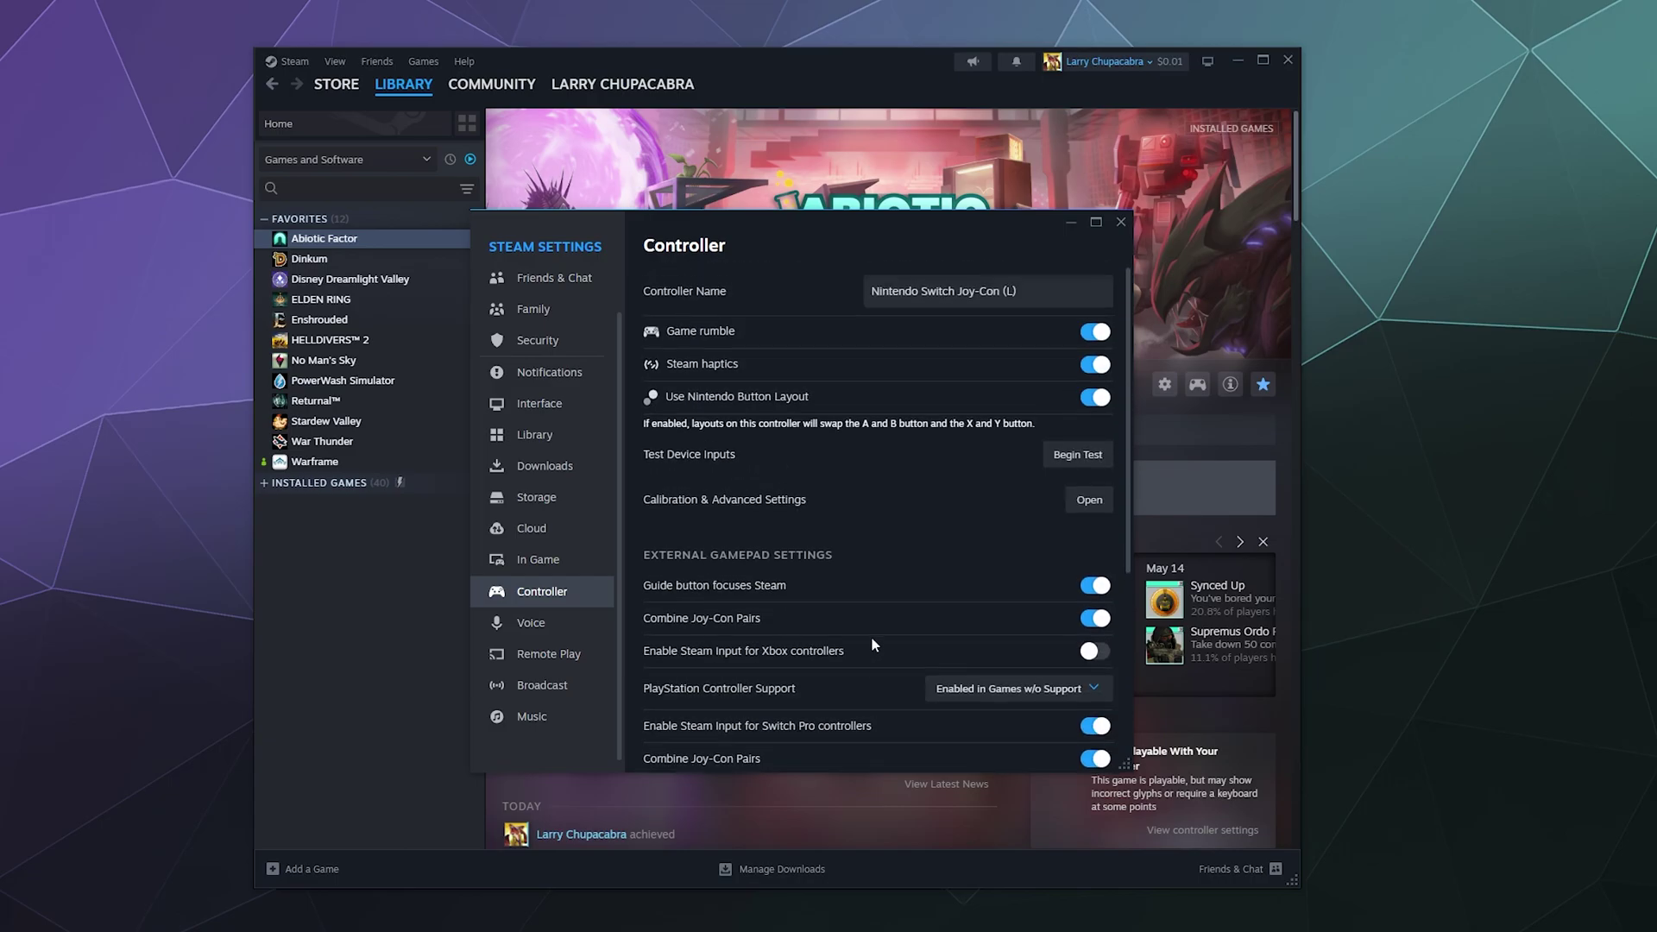
scroll(872, 639, down, 4)
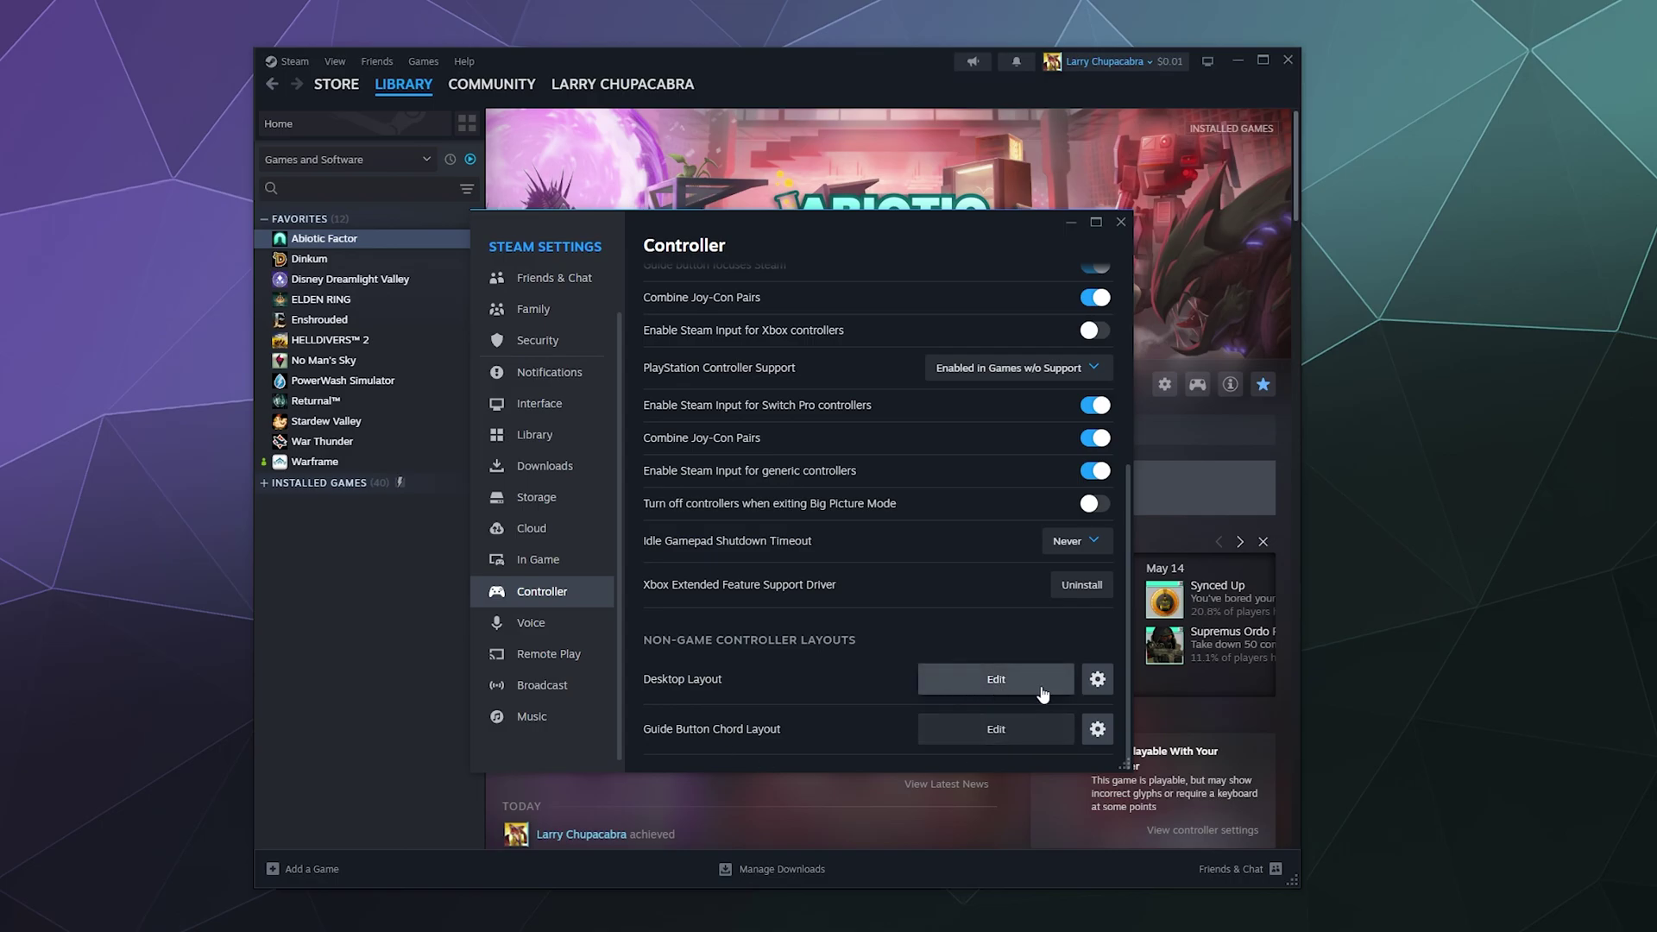
click(1097, 680)
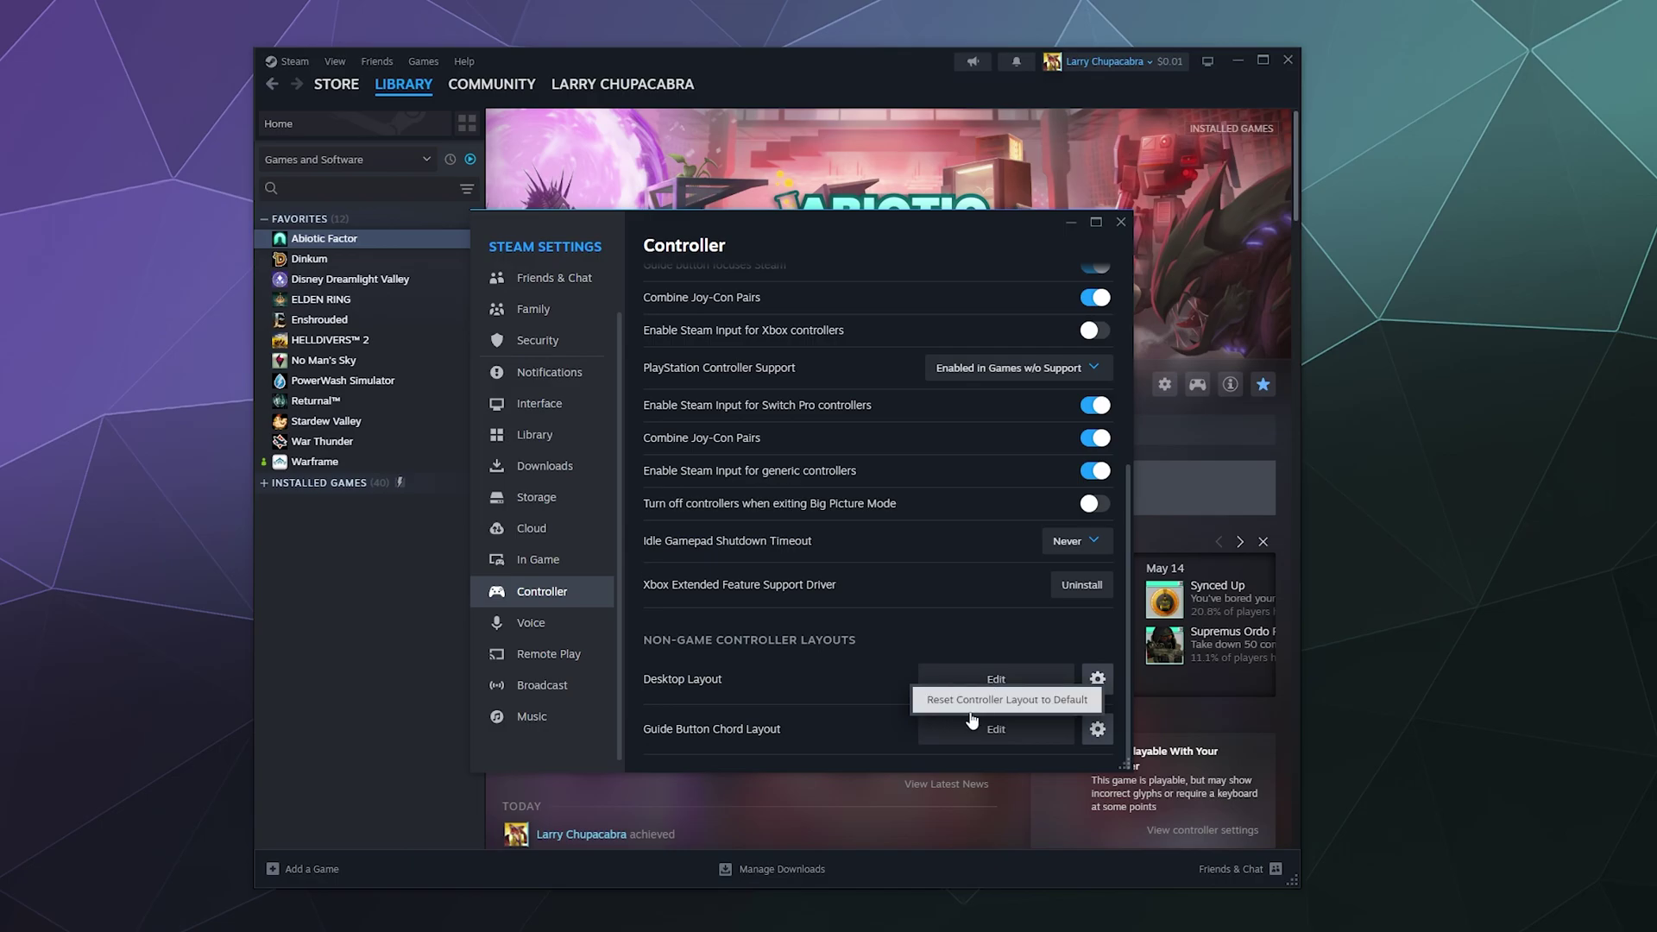
click(1063, 700)
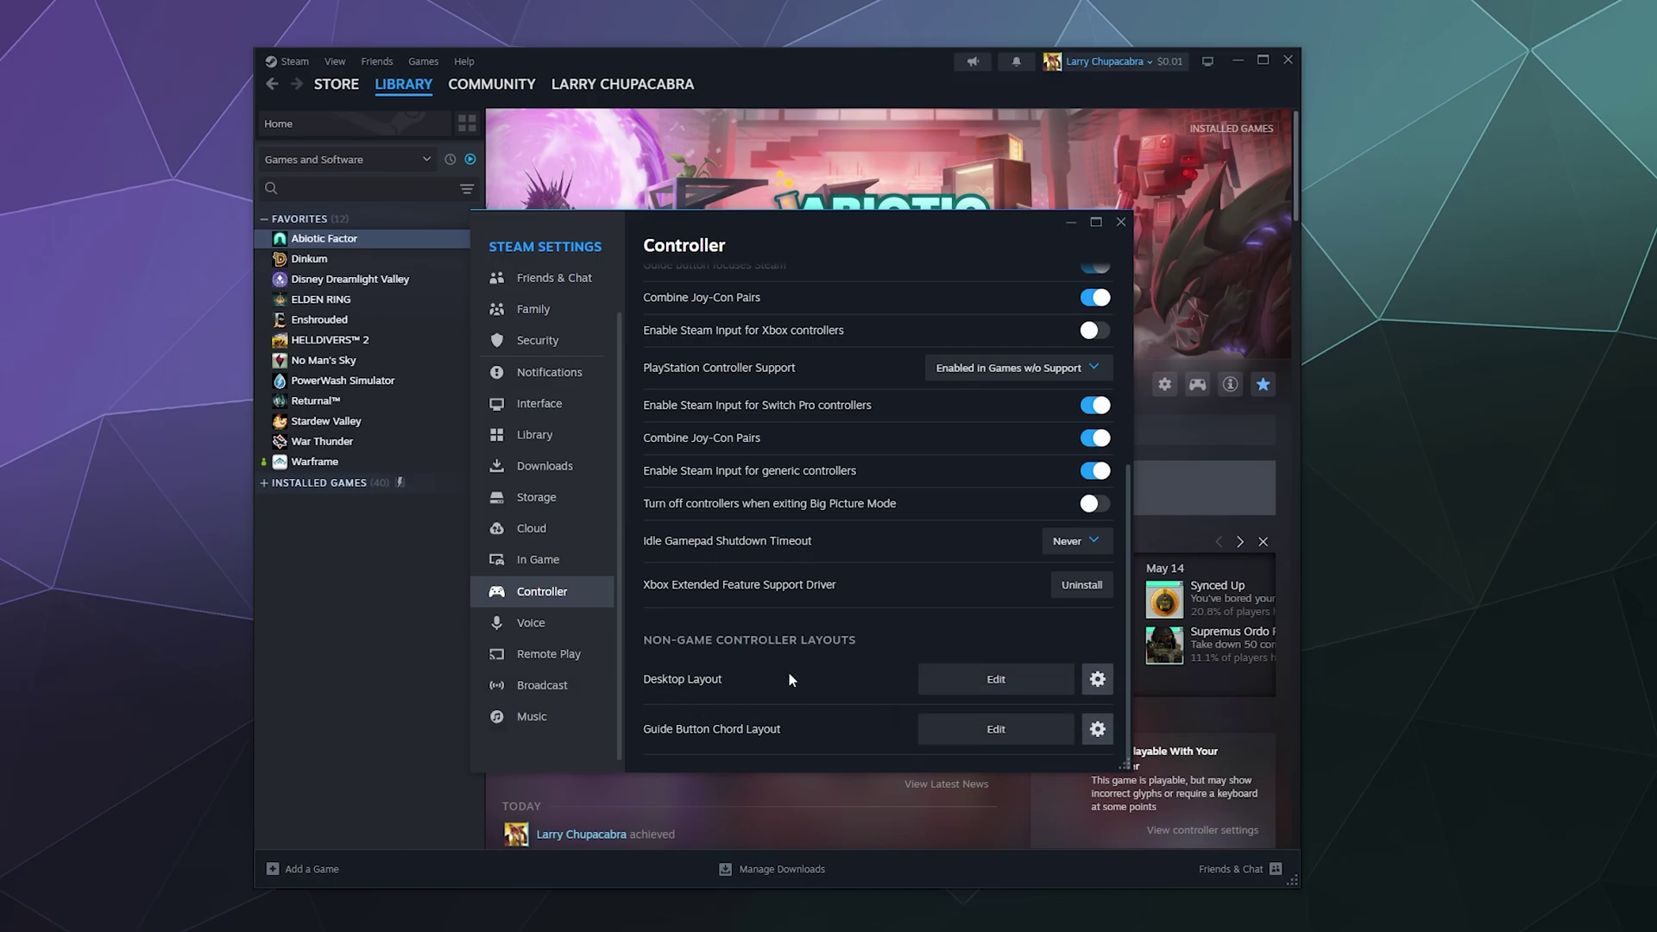
scroll(788, 672, up, 5)
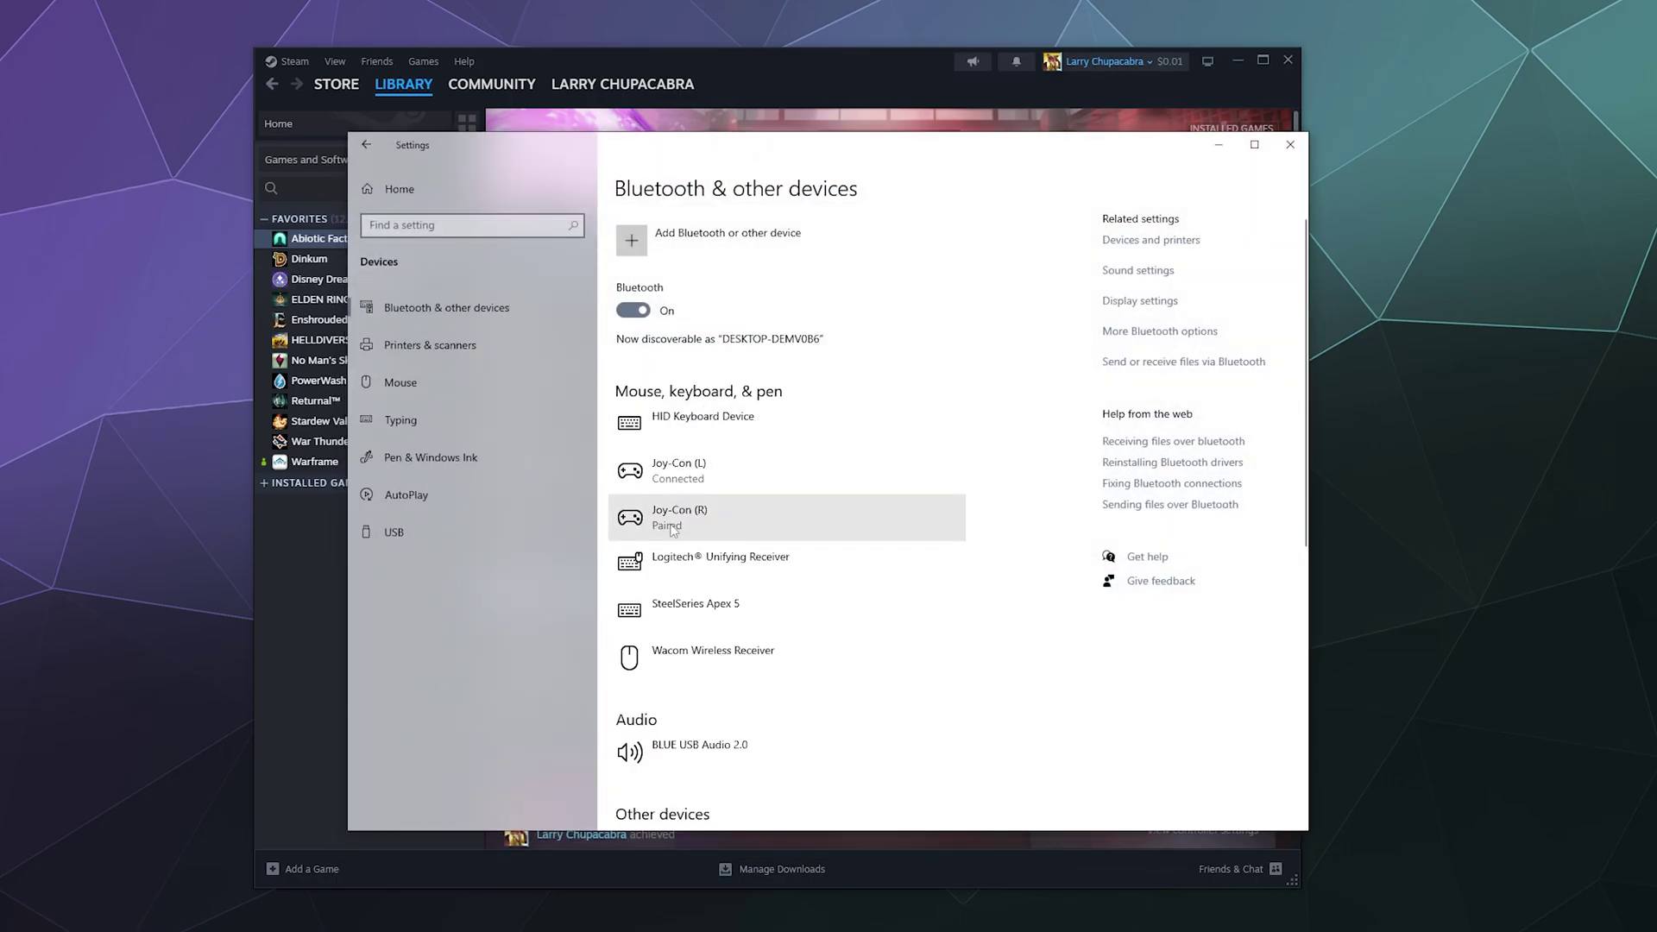
In the Windows Bluetooth settings, remove the paired Joy-Con (R) device.
click(674, 528)
click(909, 567)
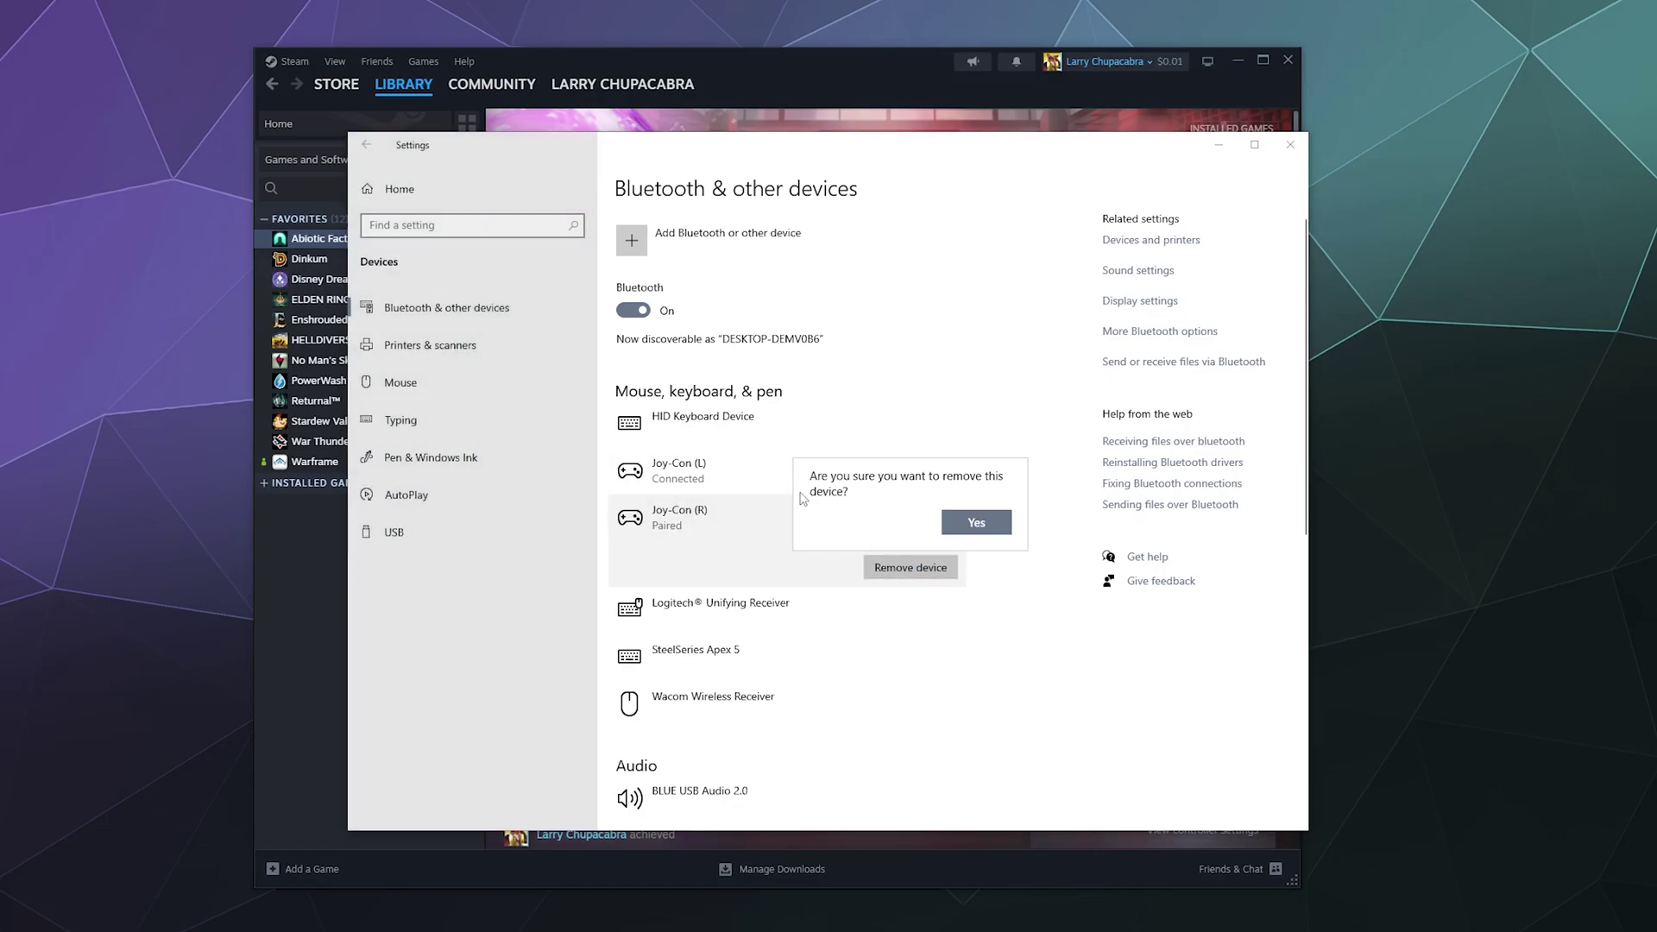
click(976, 518)
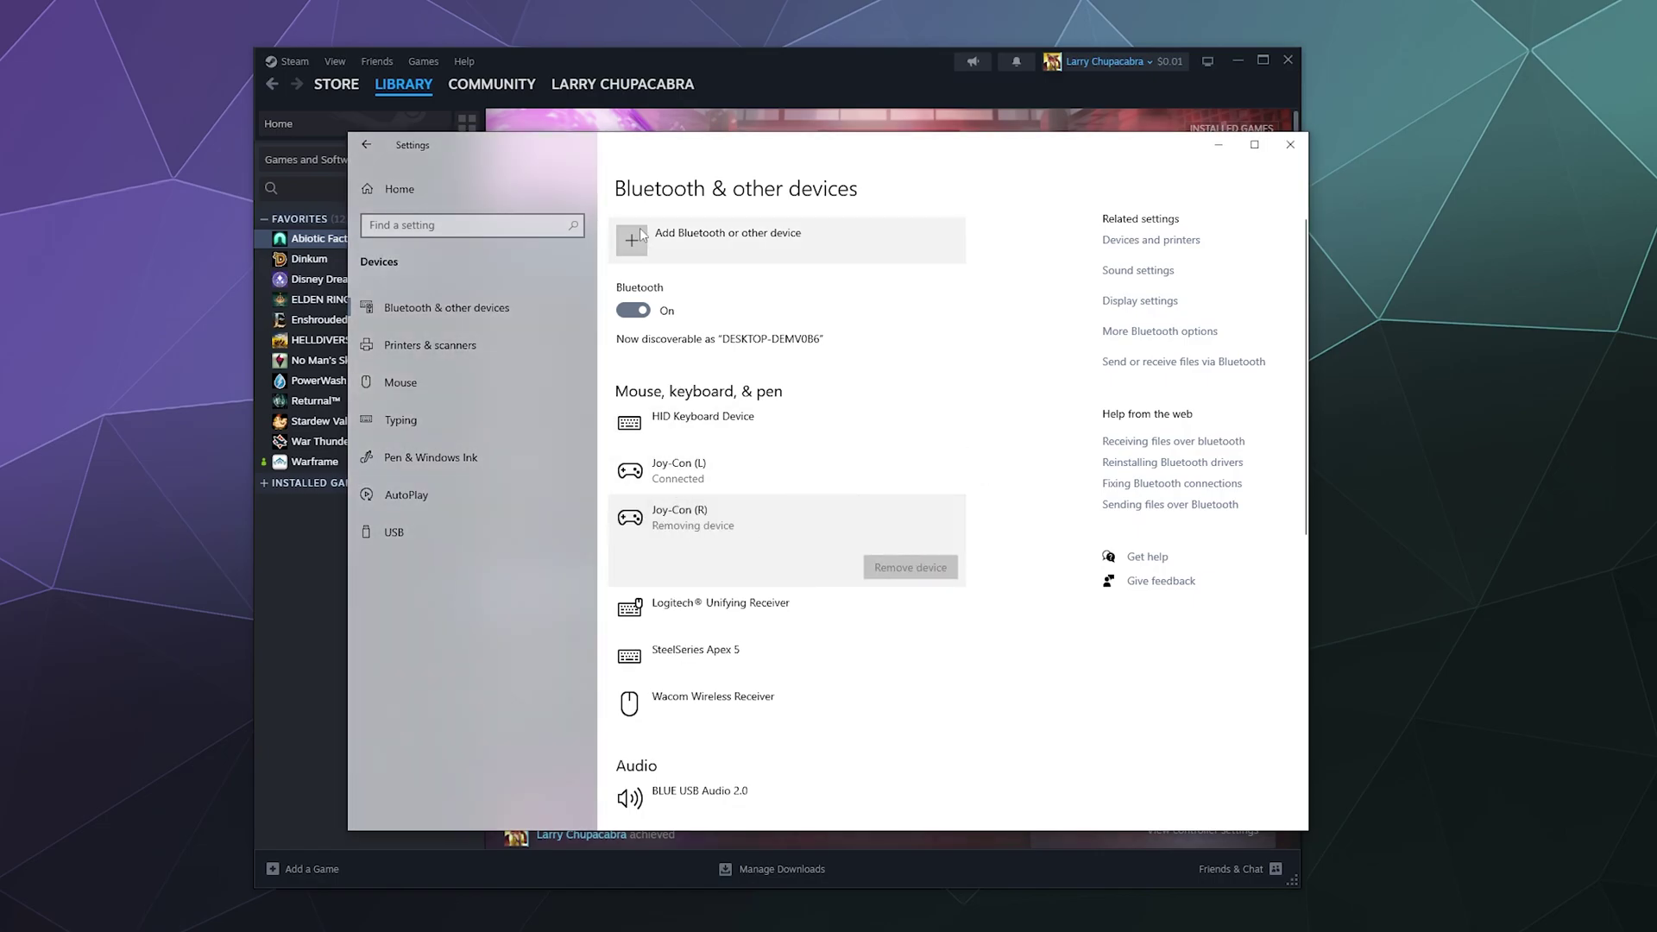
Add Joy-Con (R) as a new Bluetooth device, finish the pairing, and minimize the Windows Settings window.
click(647, 241)
click(721, 331)
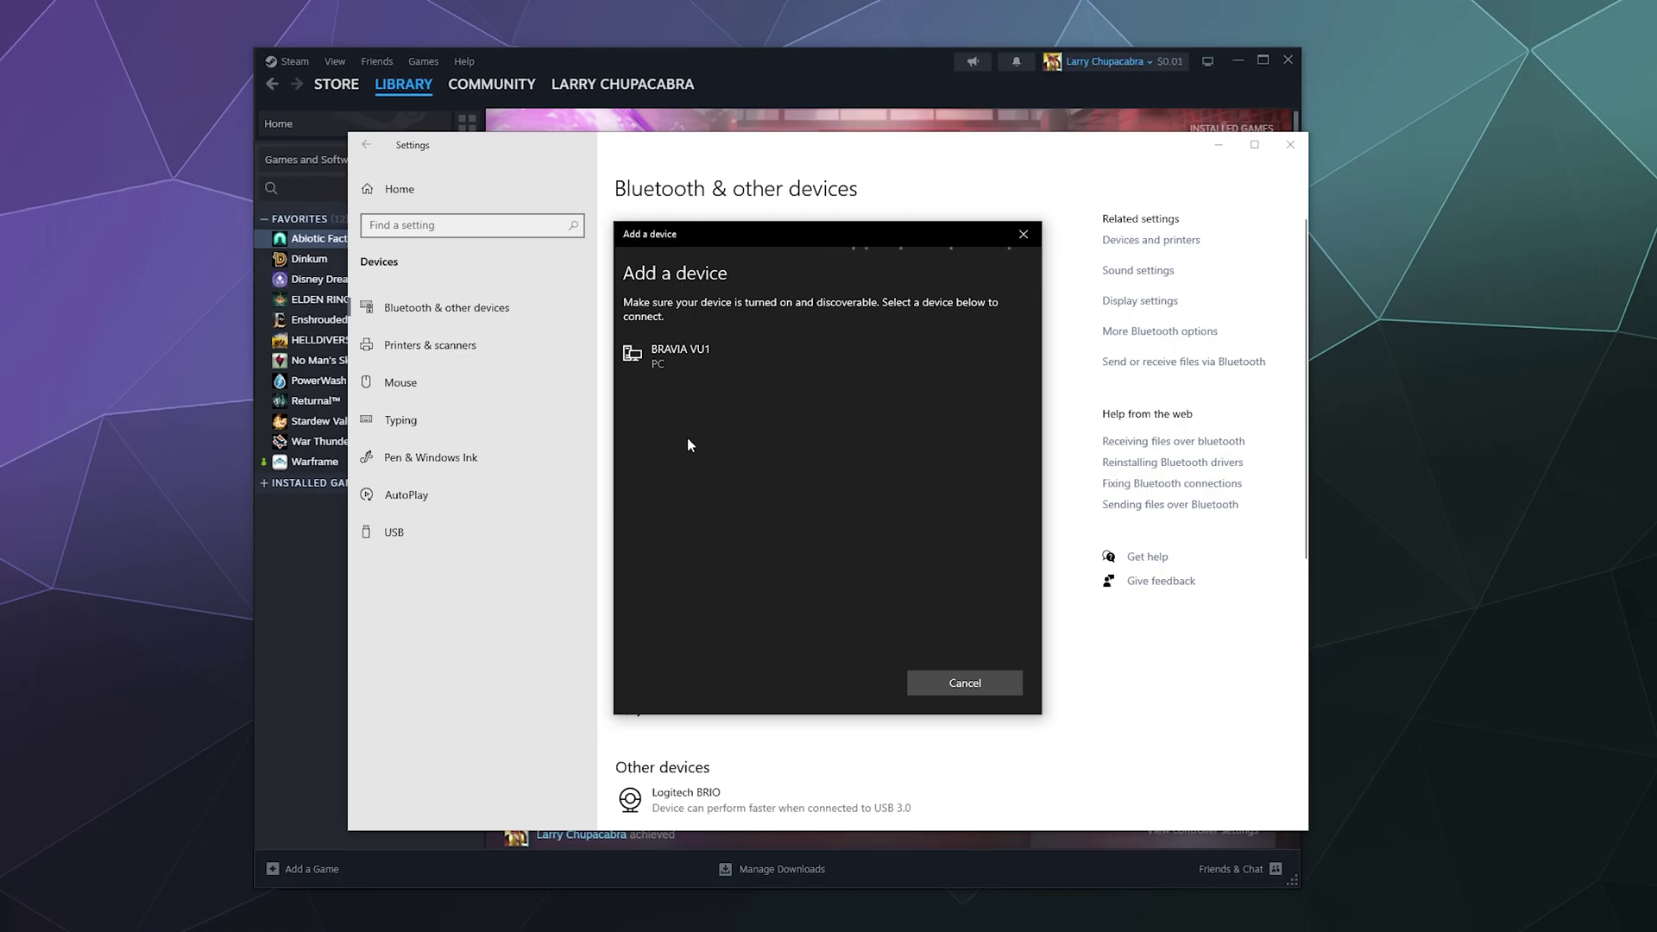
click(711, 416)
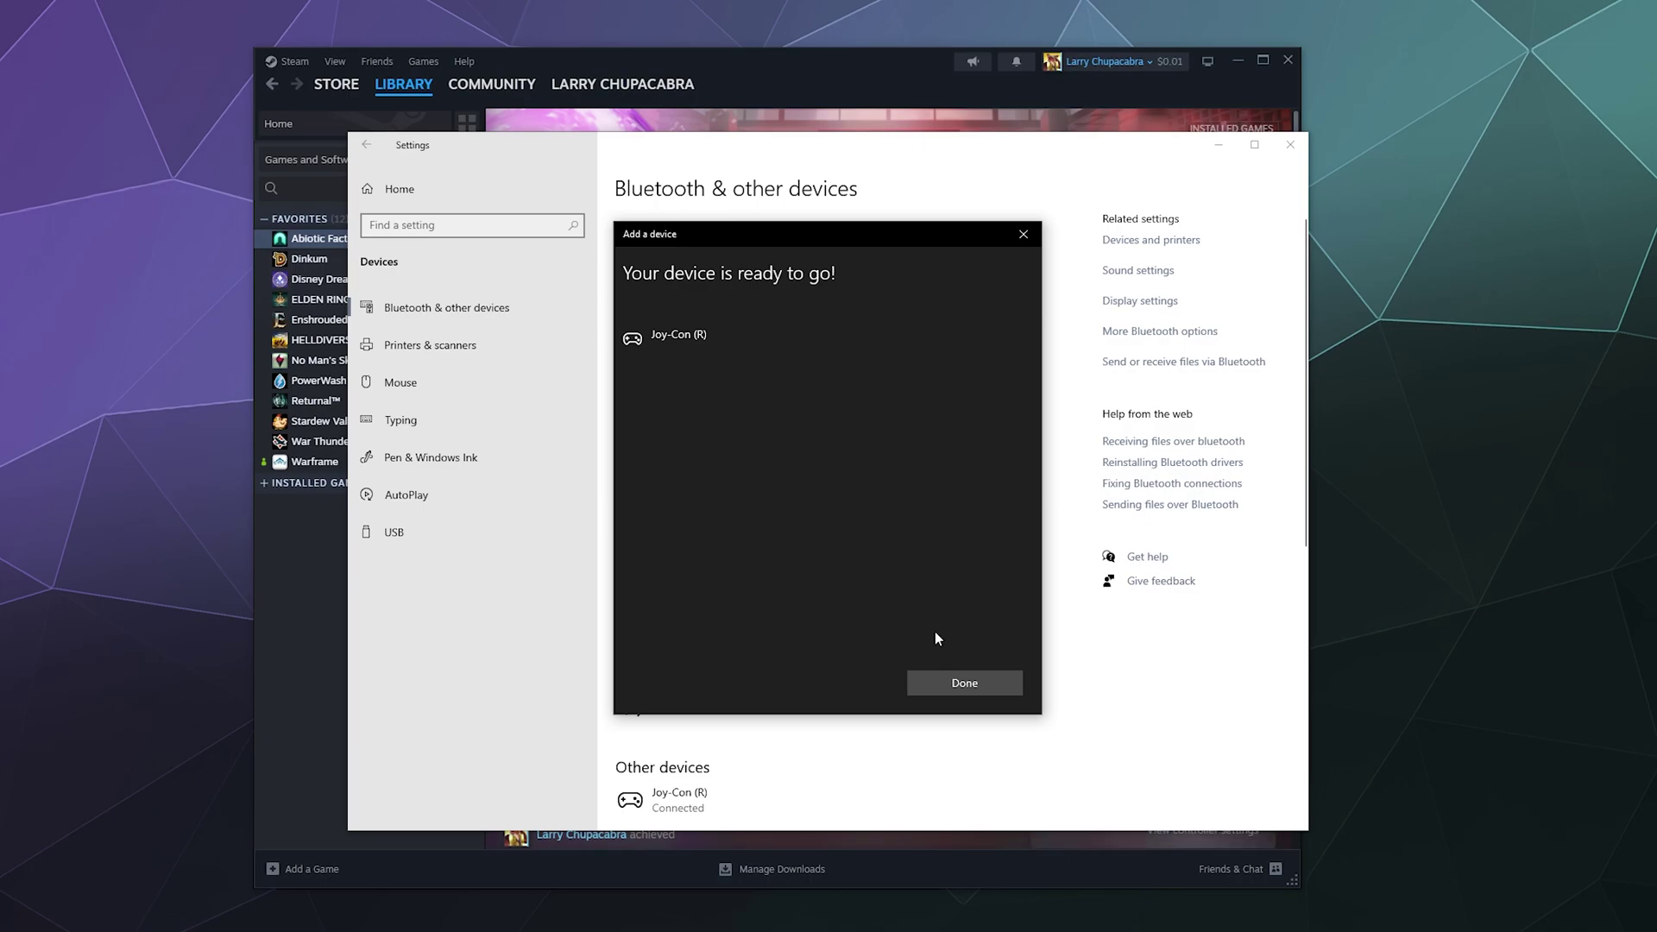
click(933, 691)
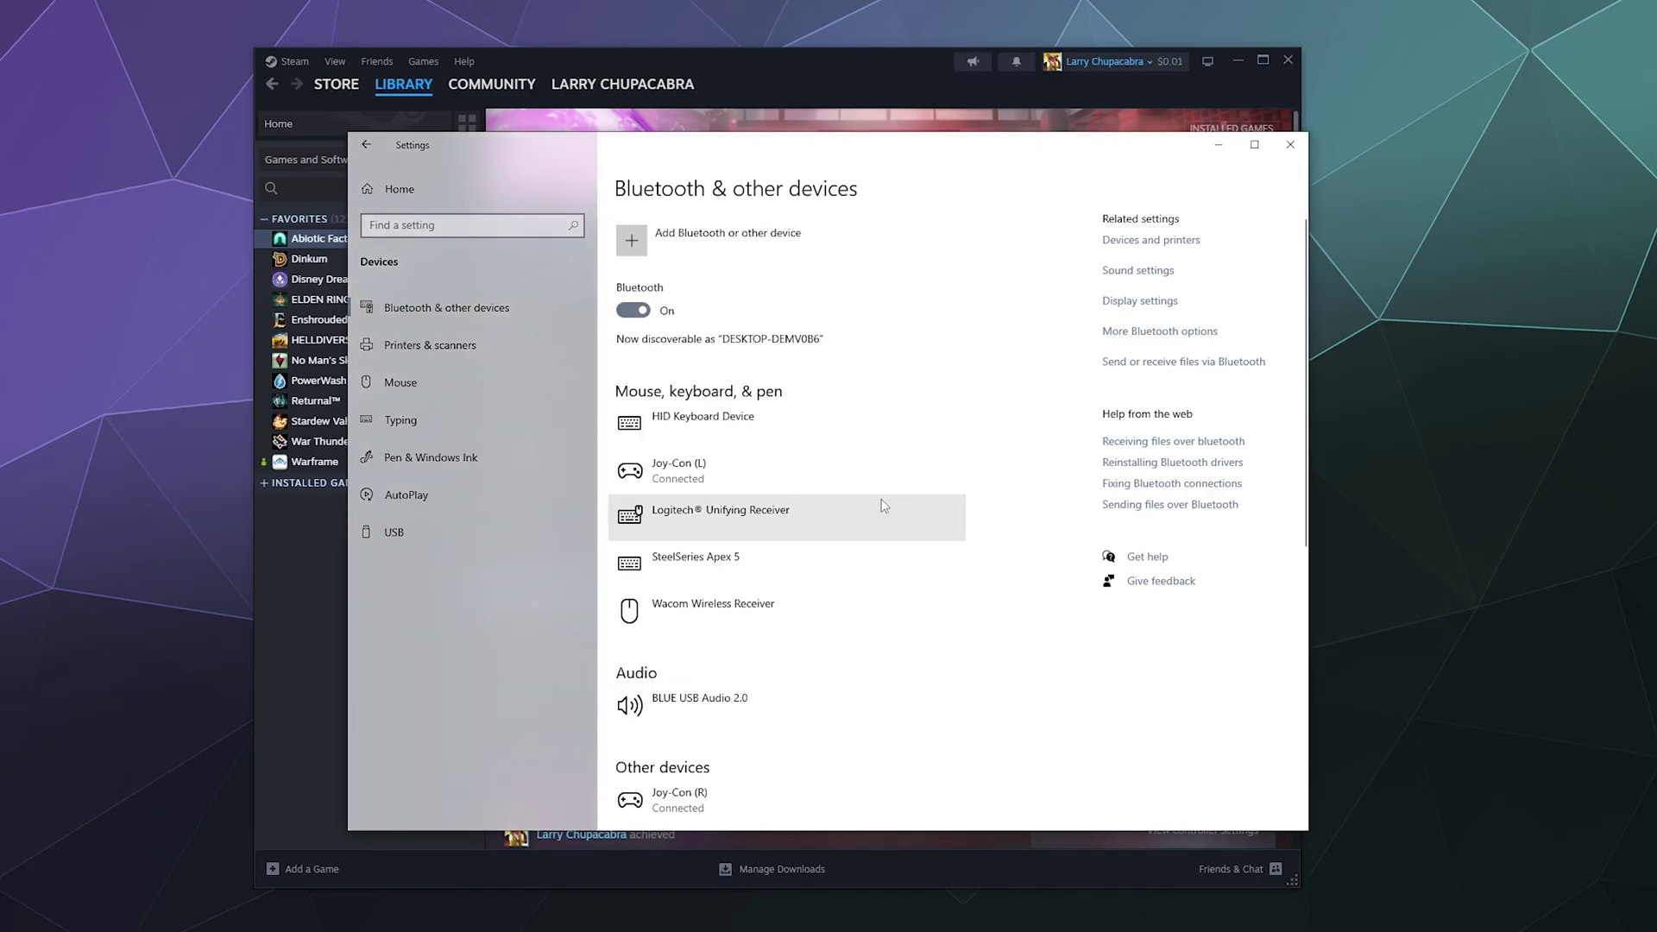
click(1218, 148)
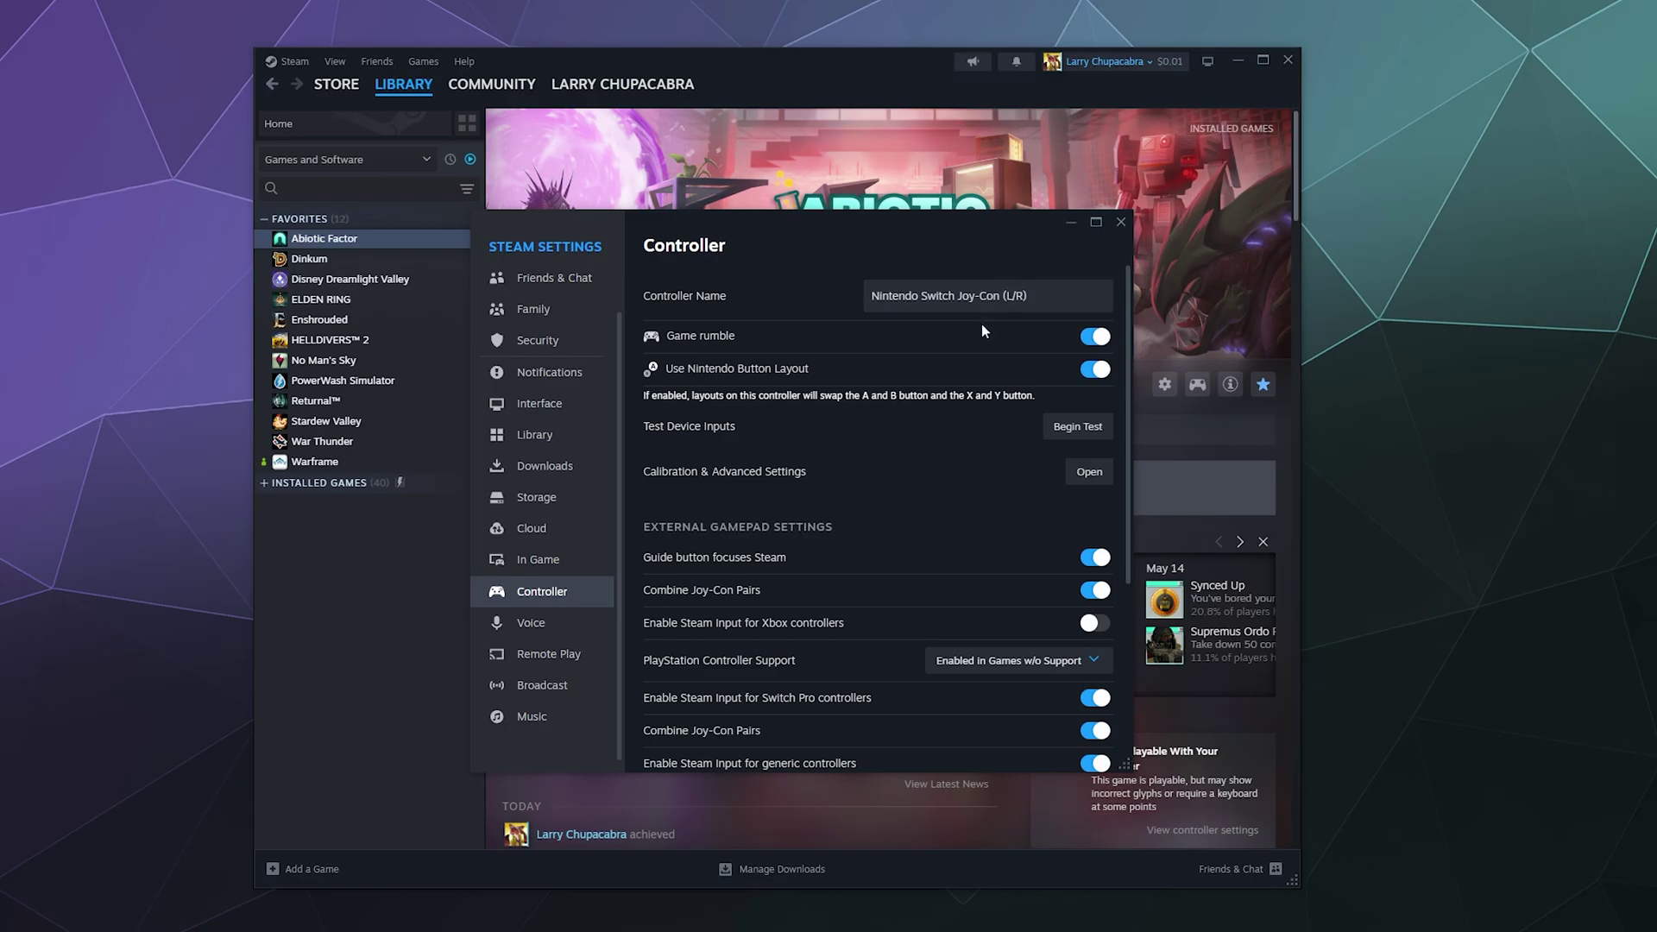
In Steam's controller settings, turn Combine Joy-Con Pairs below the Switch Pro Steam Input option off and back on.
scroll(1001, 449, down, 3)
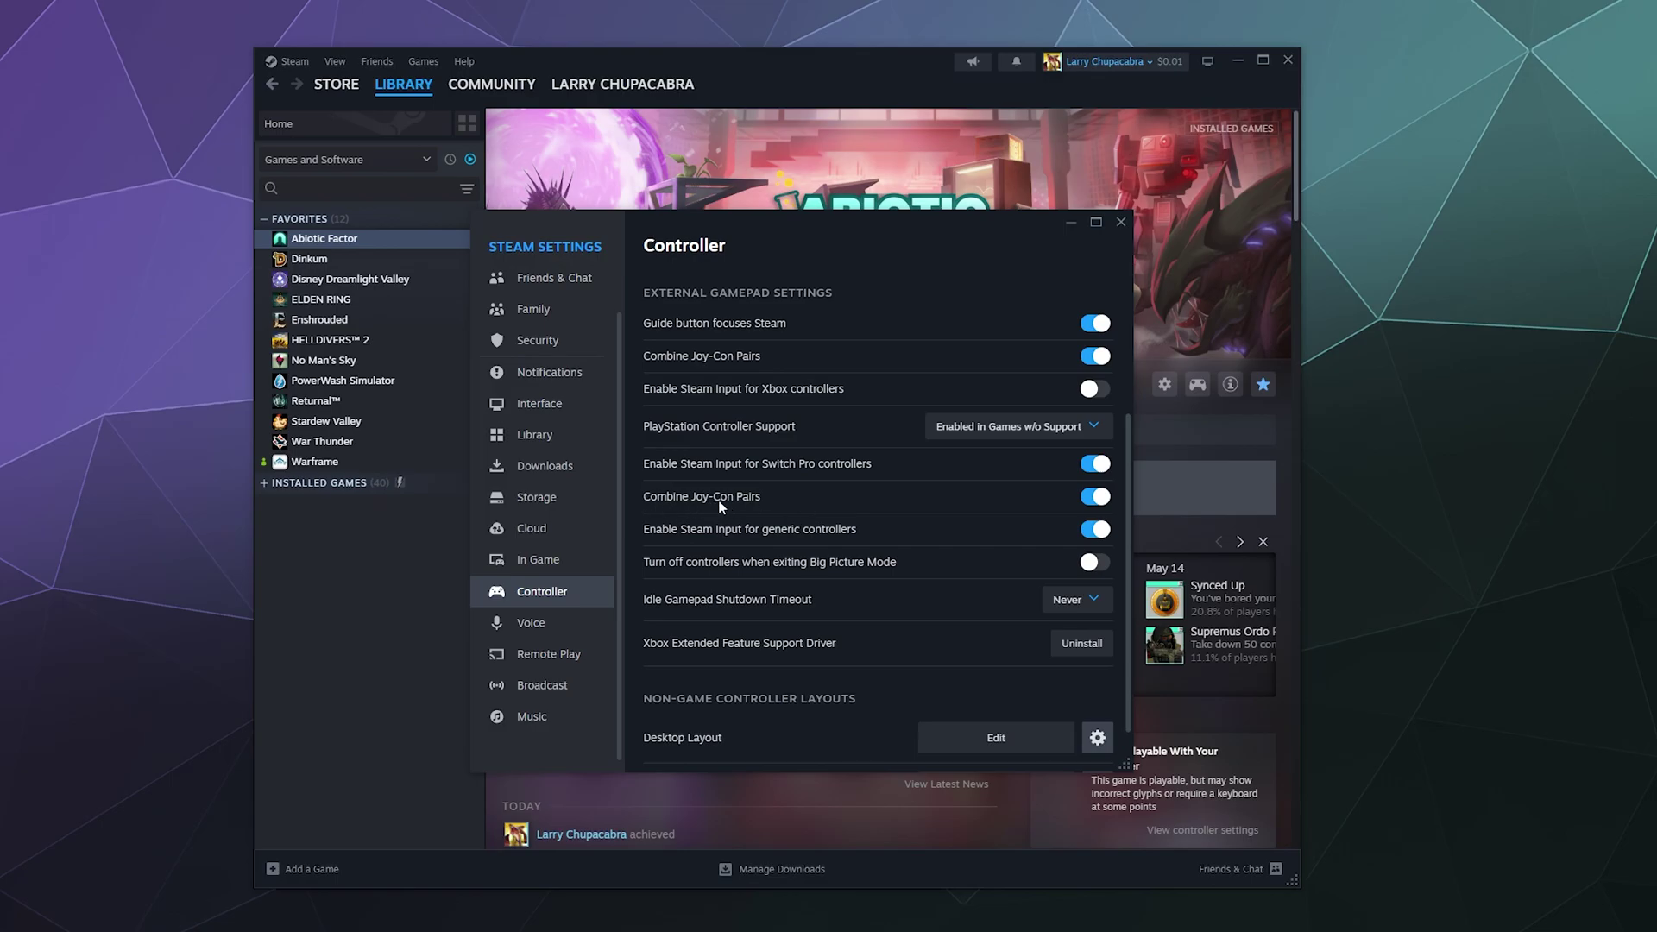
scroll(752, 504, up, 3)
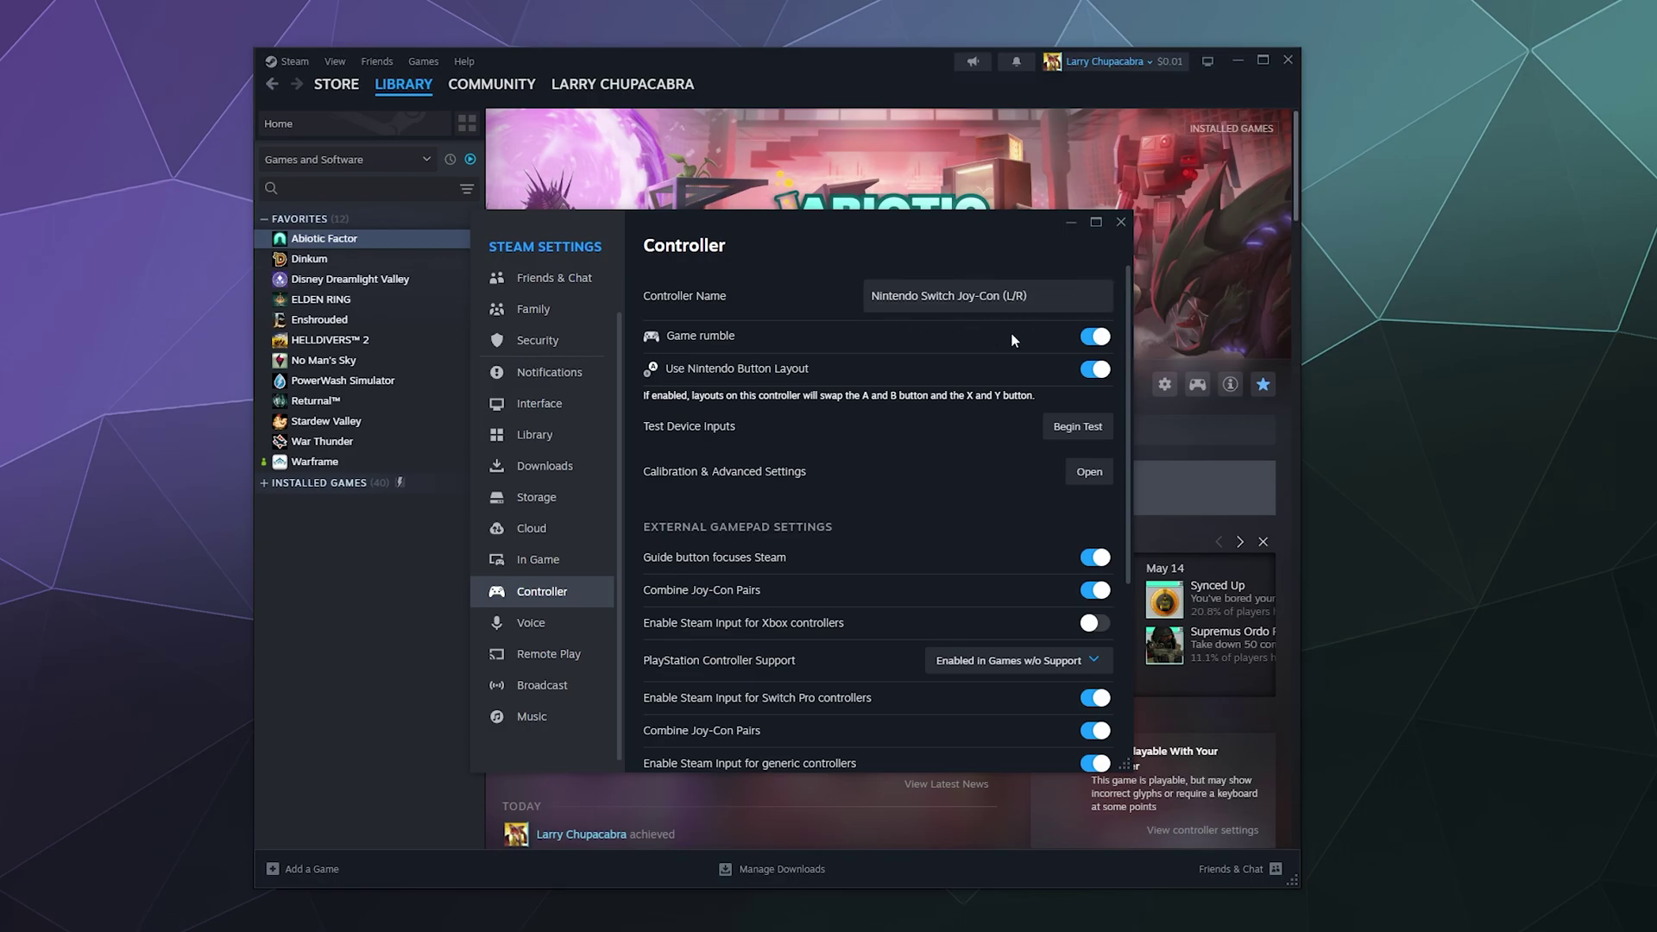
scroll(992, 344, down, 4)
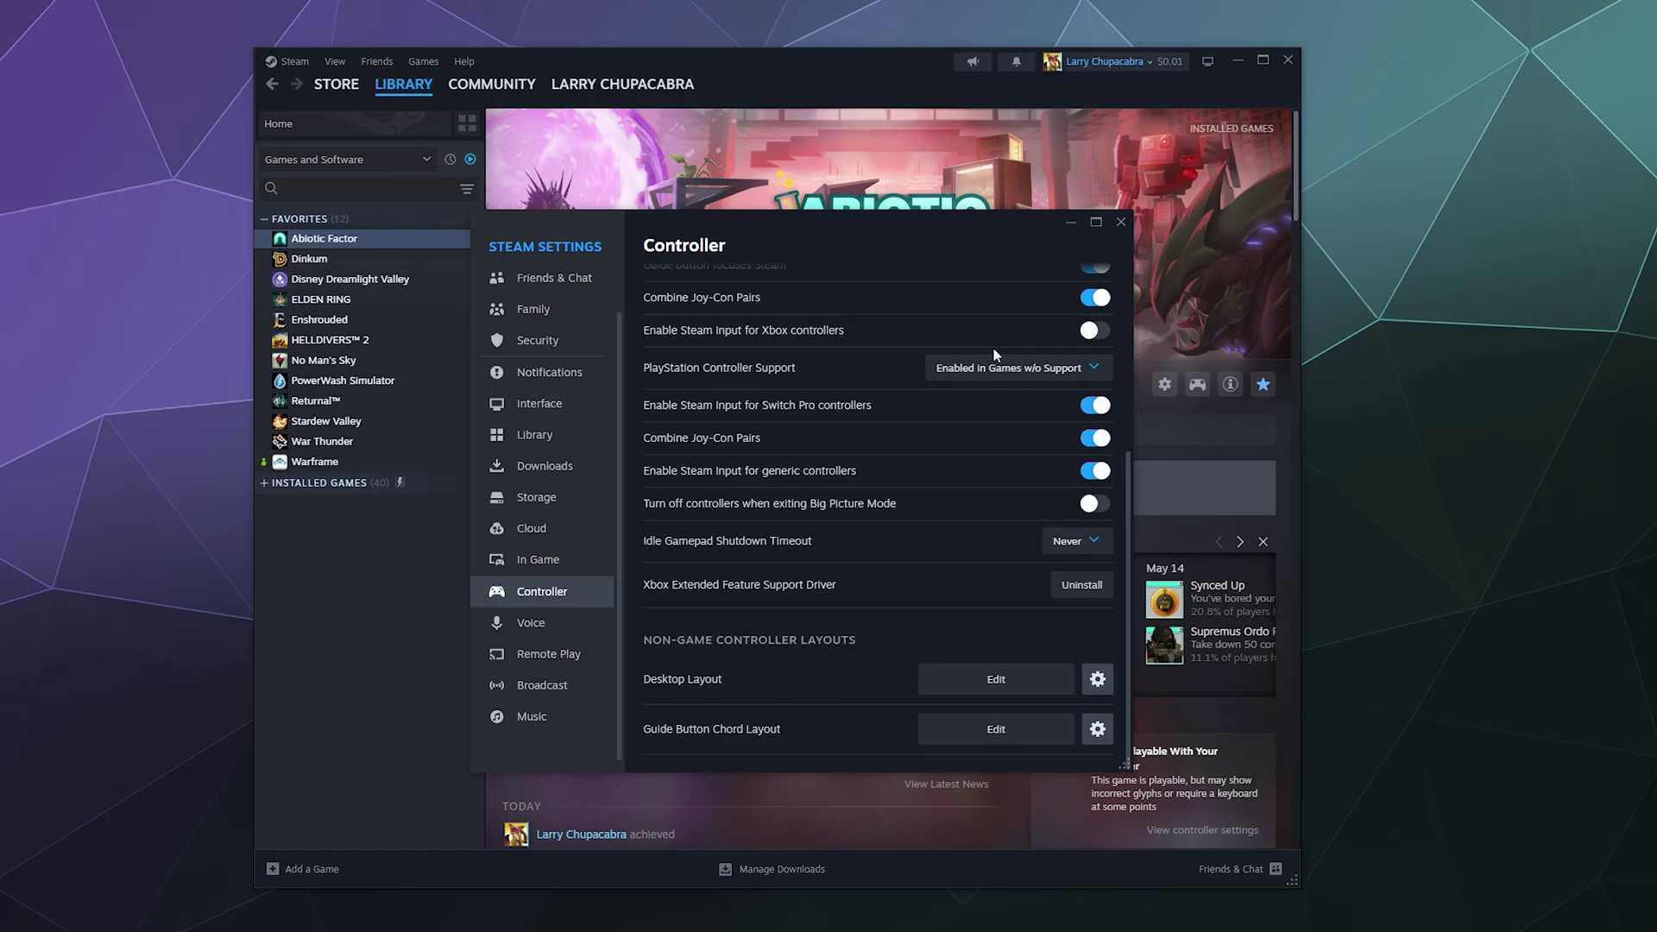
click(1092, 438)
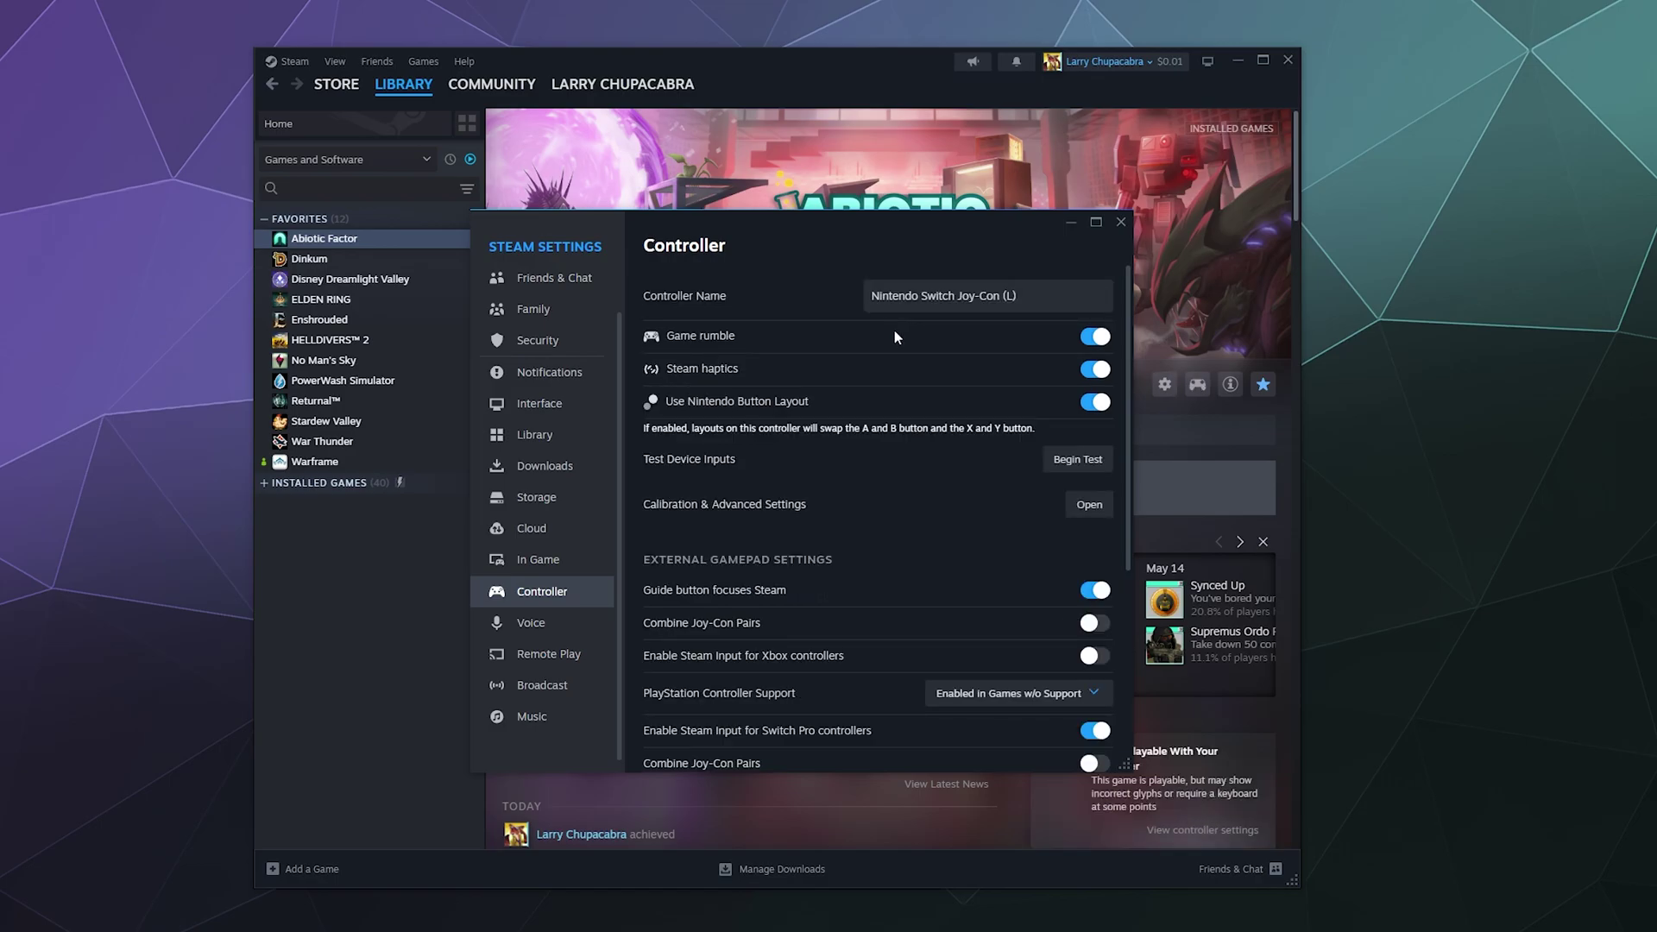
scroll(894, 337, down, 4)
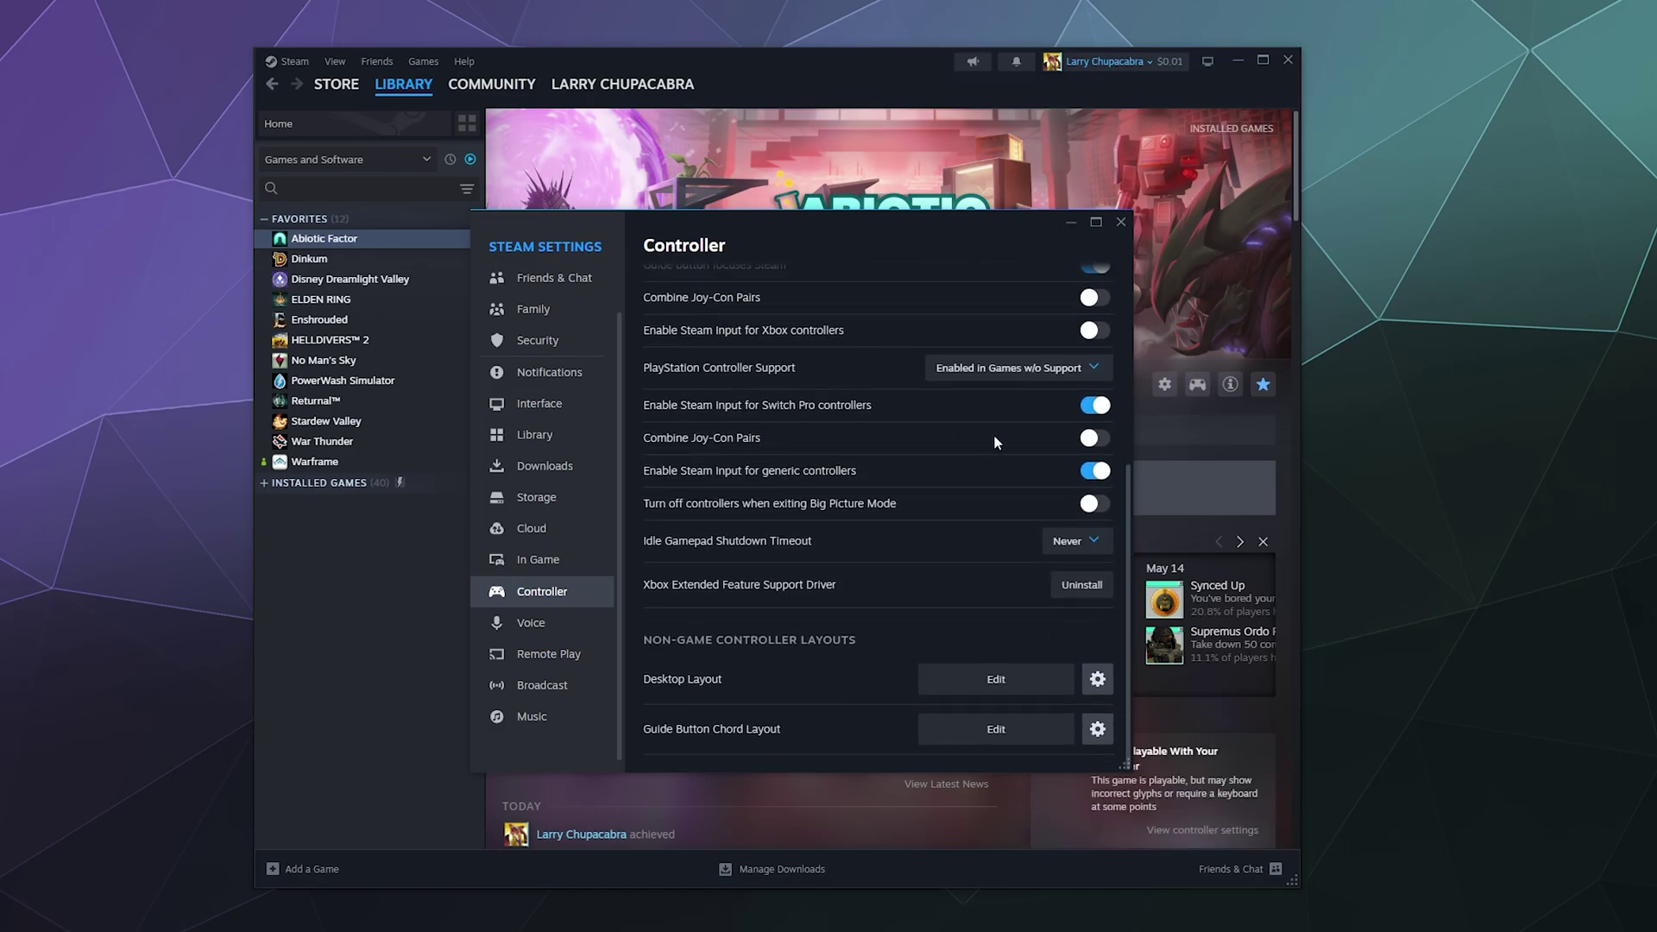
click(1092, 438)
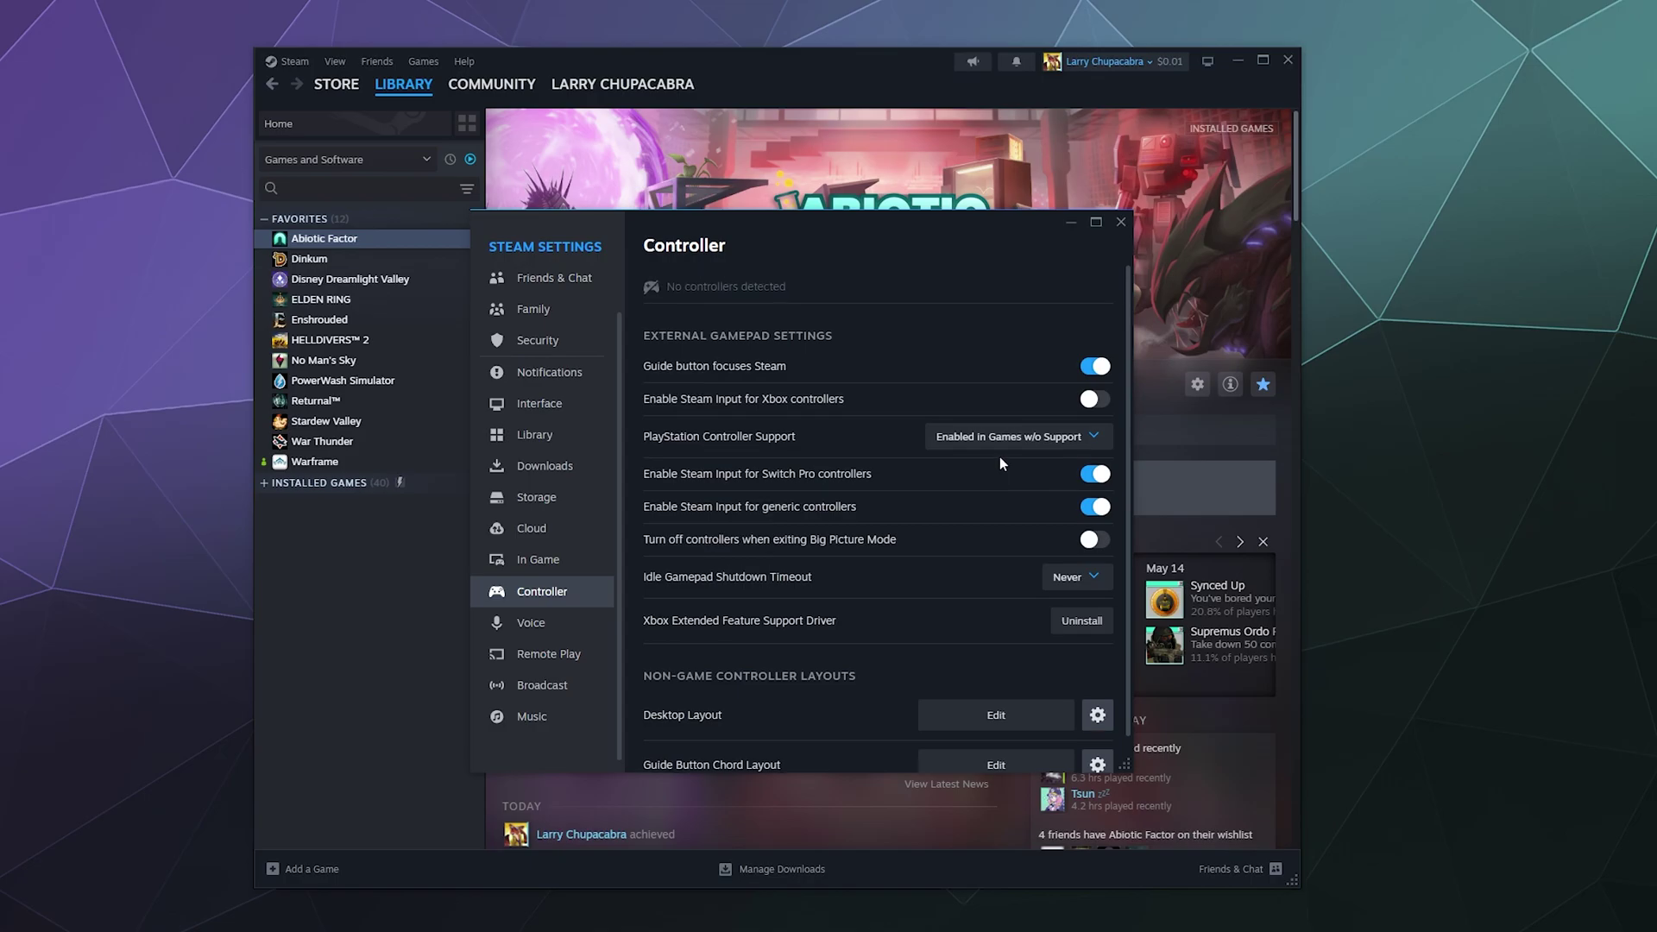